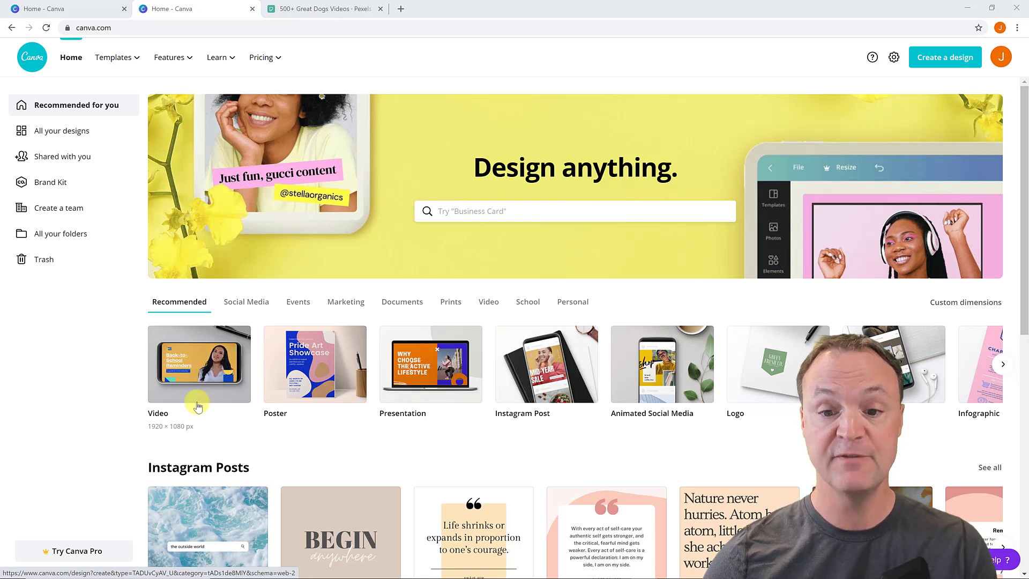
Create a blank 1080p video design and preview the kids toy review template's four pages.
left_click(519, 212)
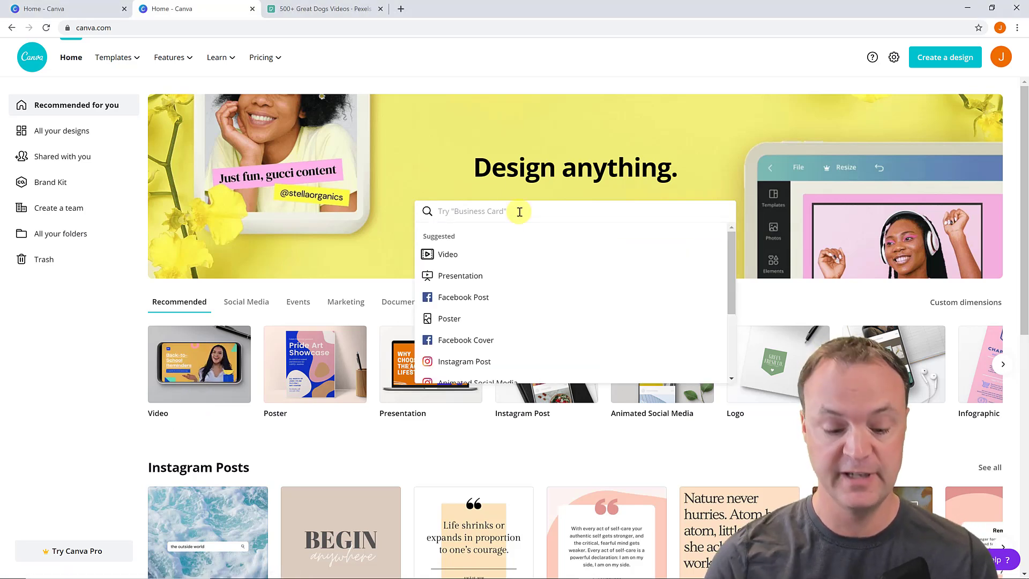
type("vid")
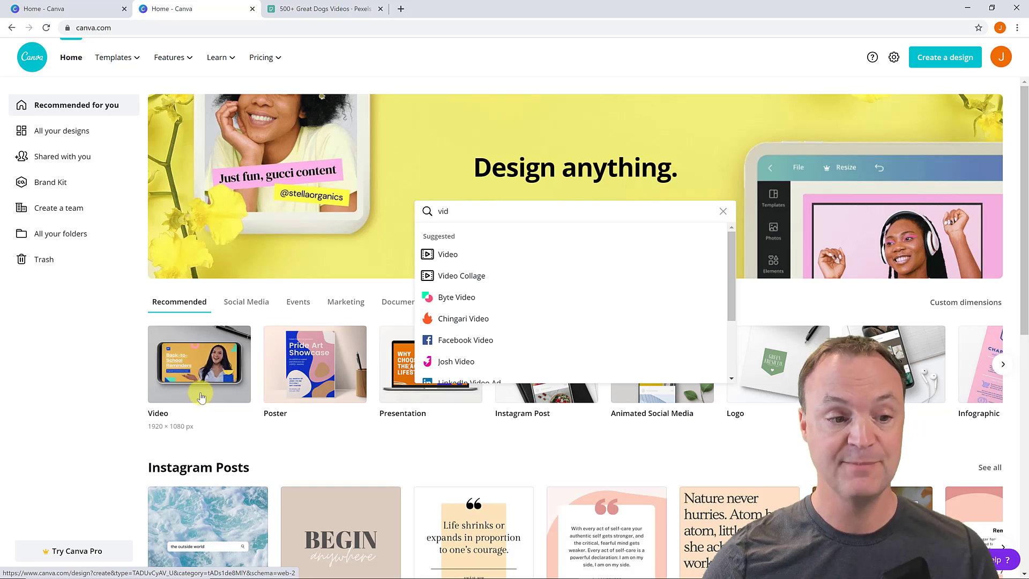
left_click(201, 396)
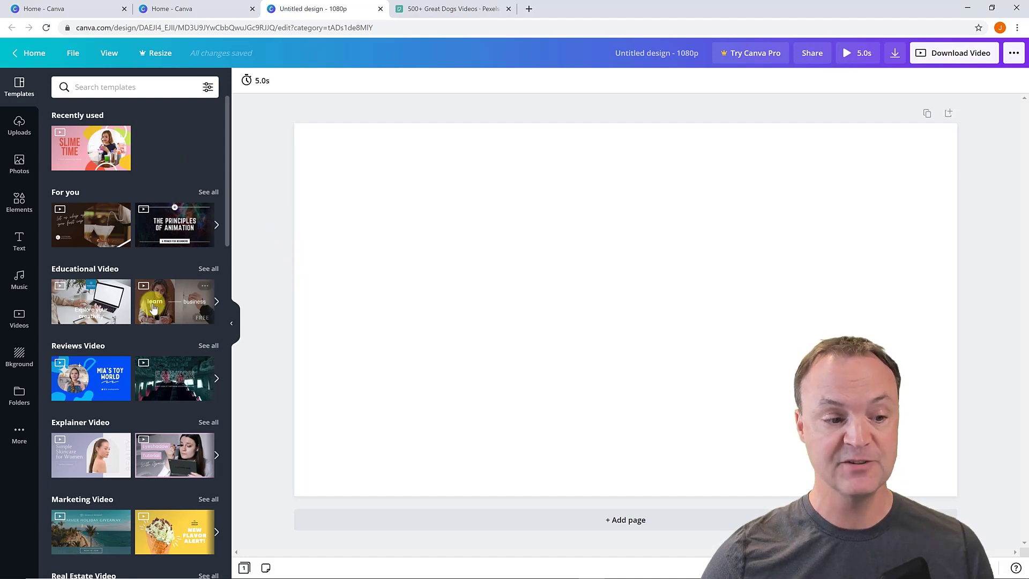
scroll(157, 330, "down", 1)
scroll(143, 395, "down", 1)
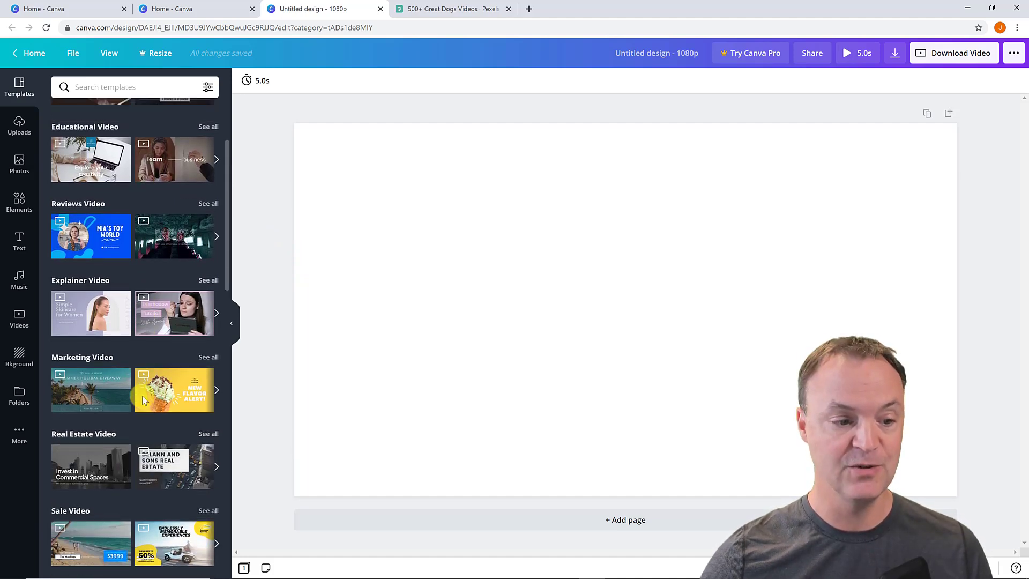
scroll(142, 395, "up", 2)
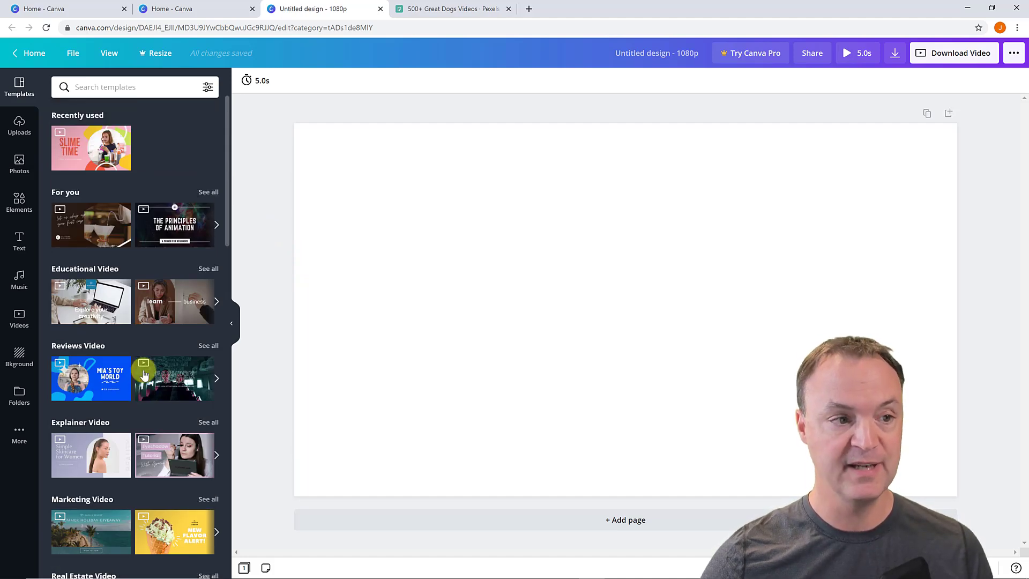
left_click(78, 166)
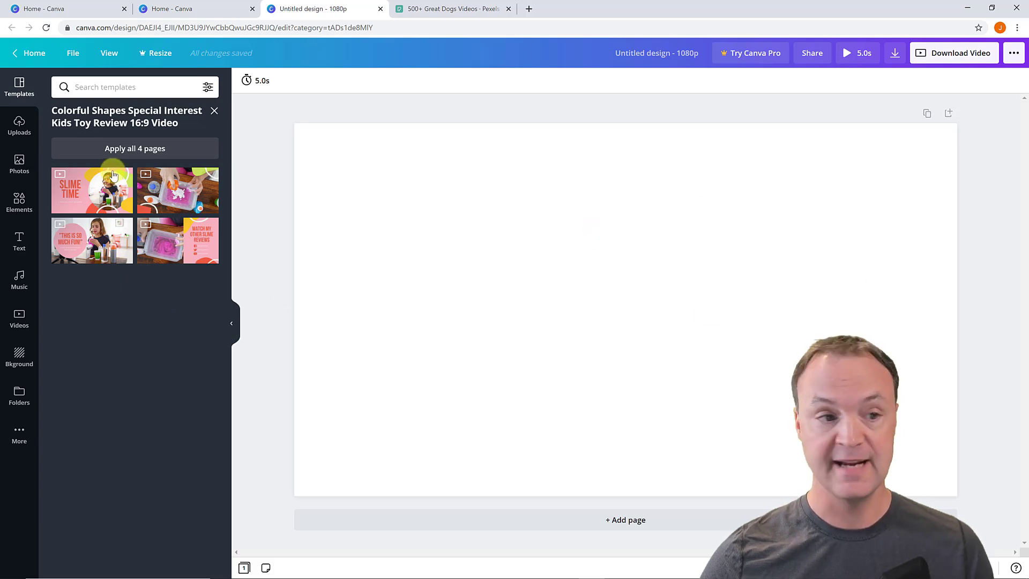
mouse_move(91, 148)
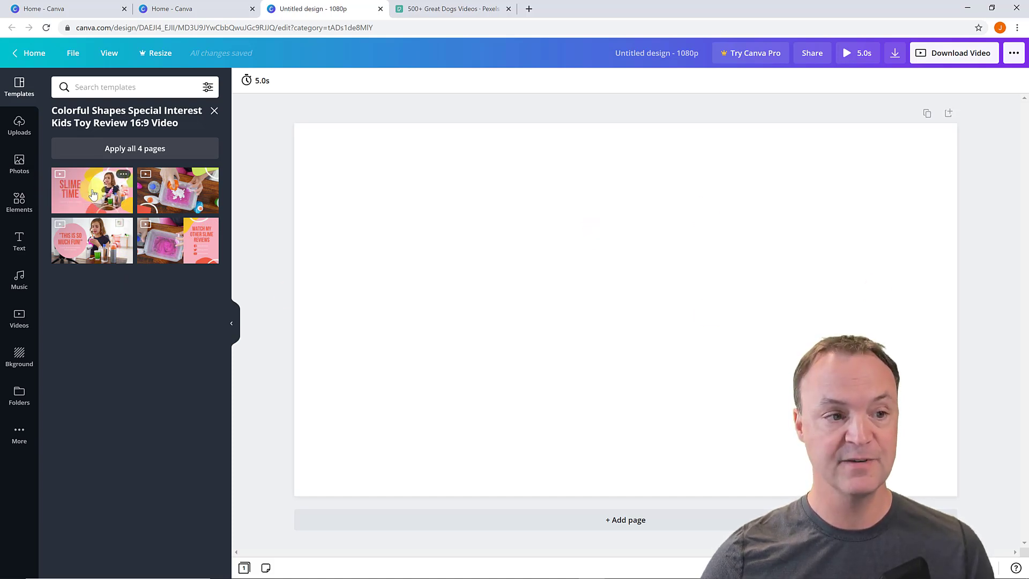
Apply the Slime Time title page to the design and preview it full screen.
left_click(84, 196)
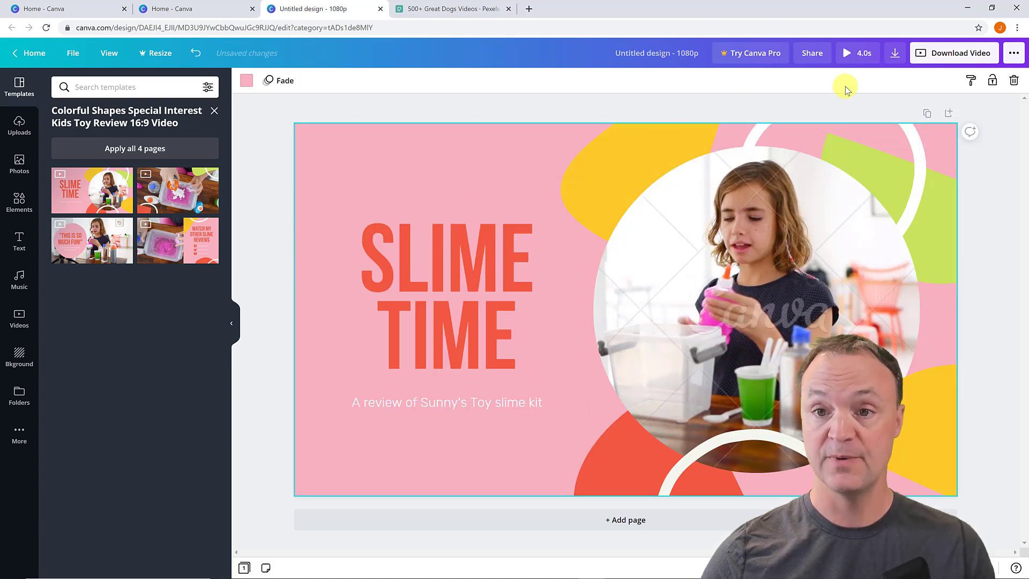
left_click(852, 54)
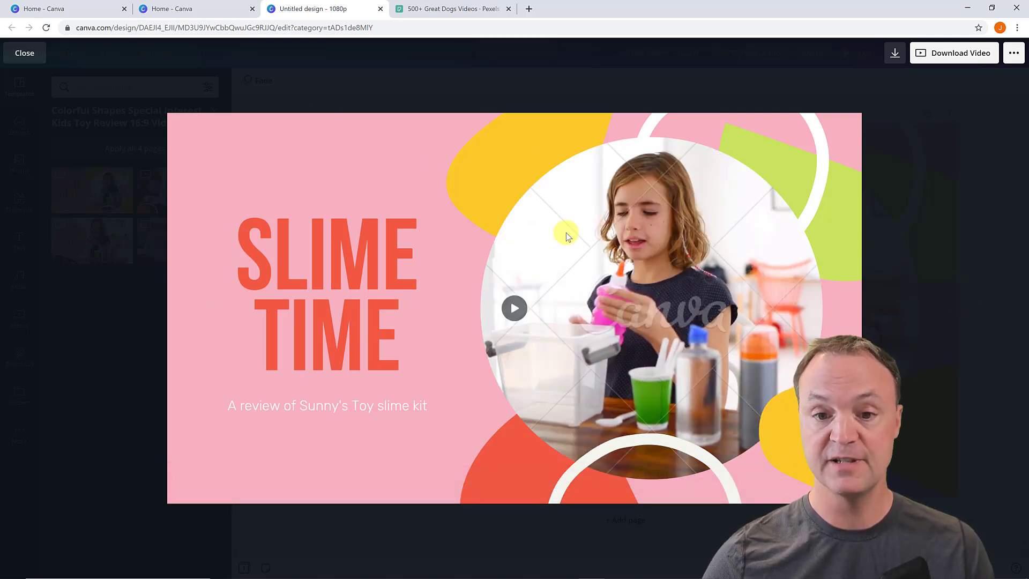
mouse_move(514, 308)
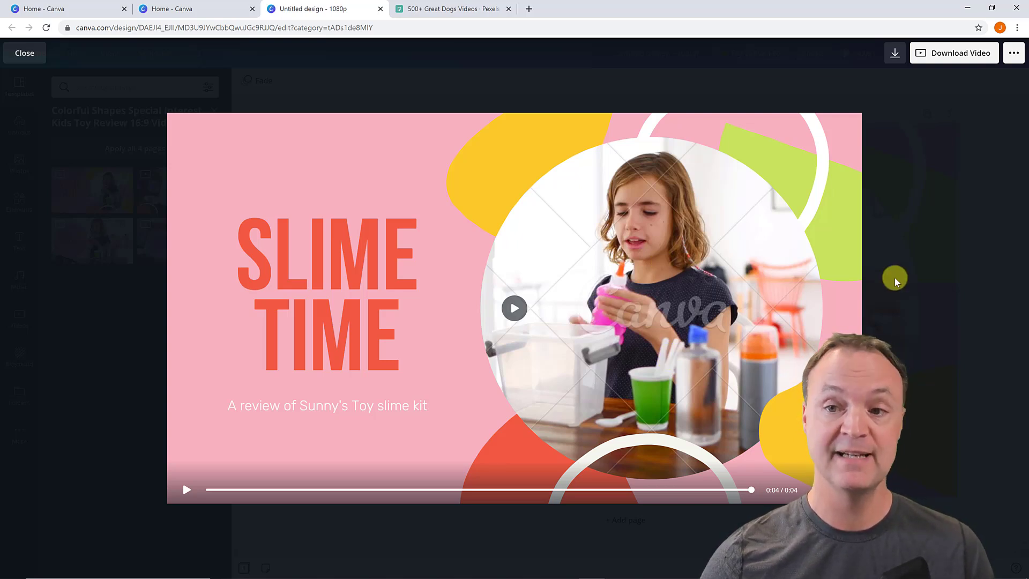
left_click(928, 318)
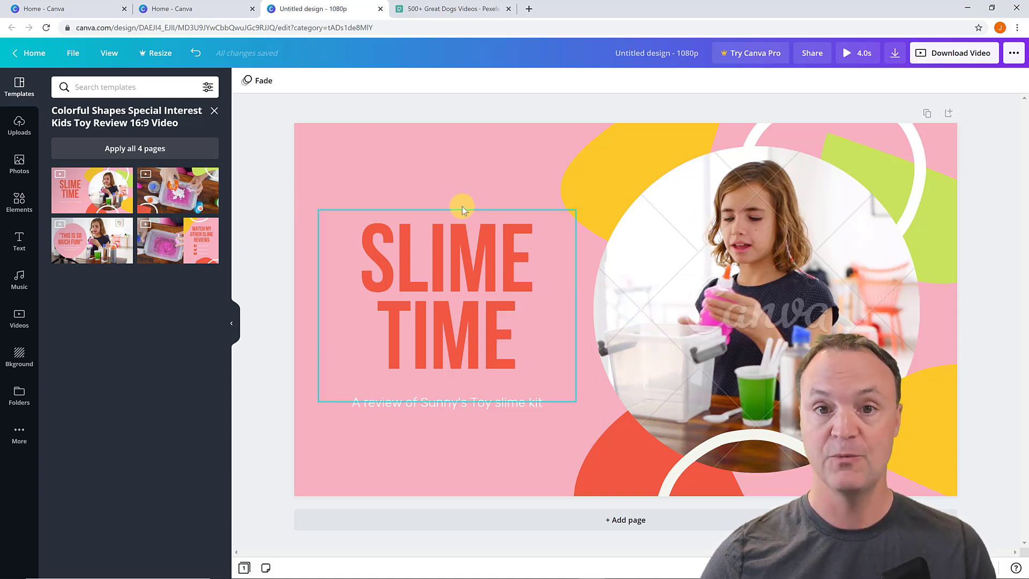
List the uploaded video clips, including the dog and ice rink footage.
left_click(18, 133)
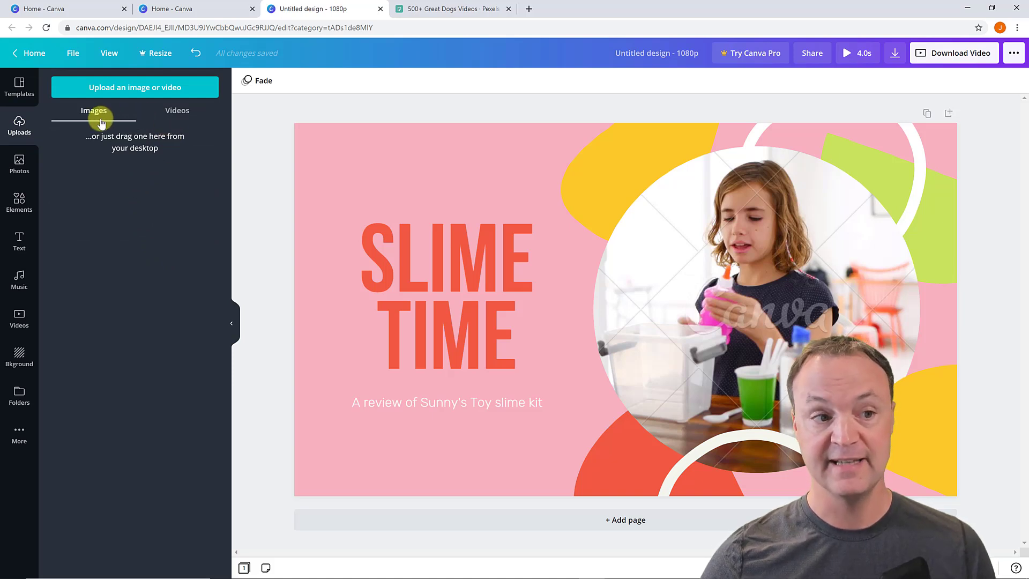
left_click(174, 110)
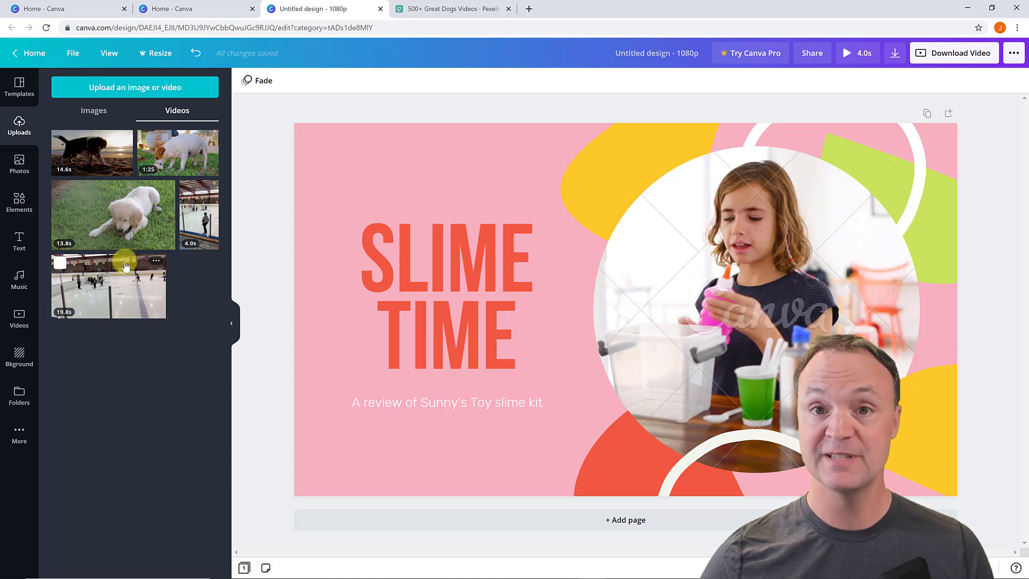
left_click(127, 96)
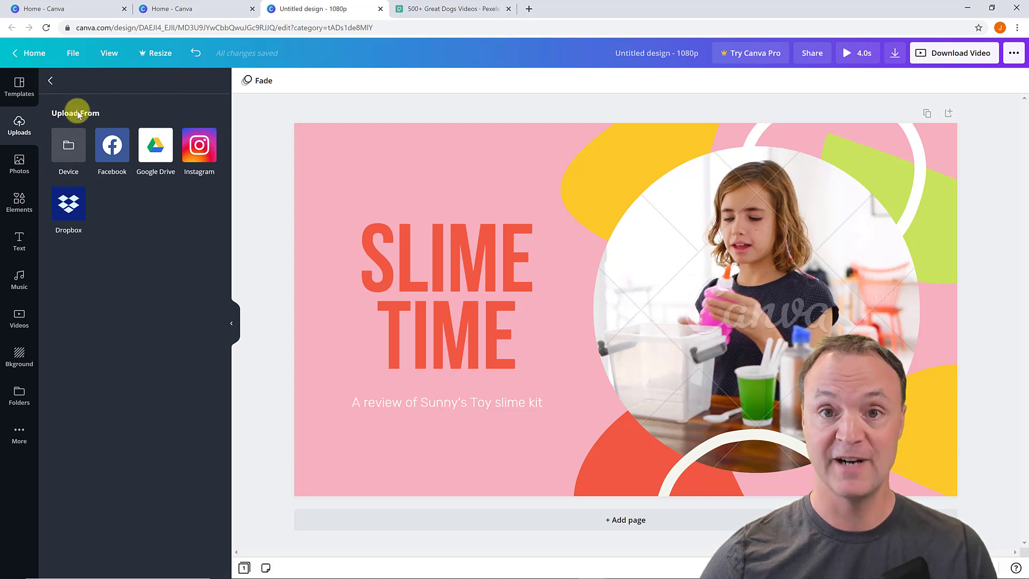
left_click(50, 80)
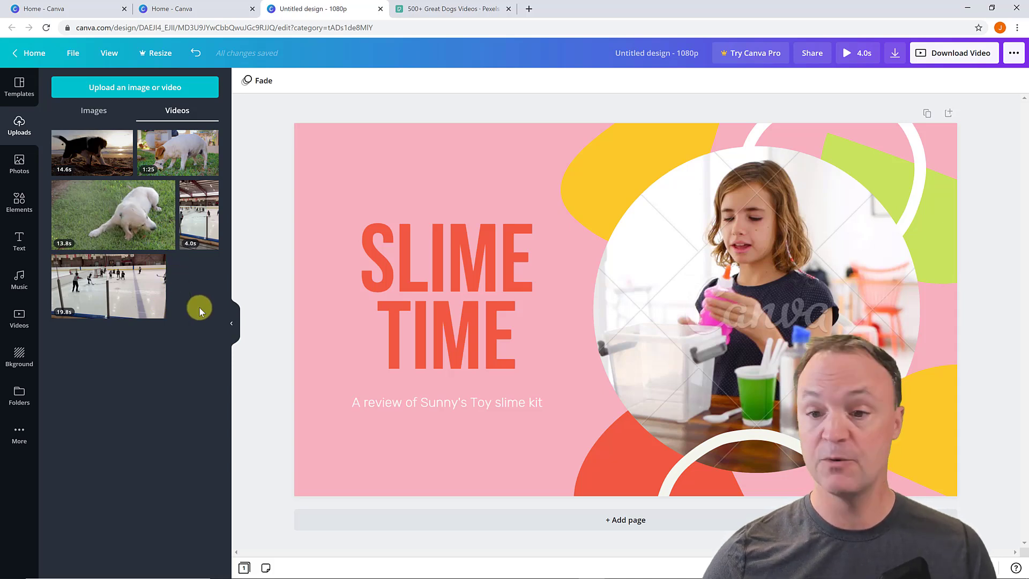
mouse_move(113, 215)
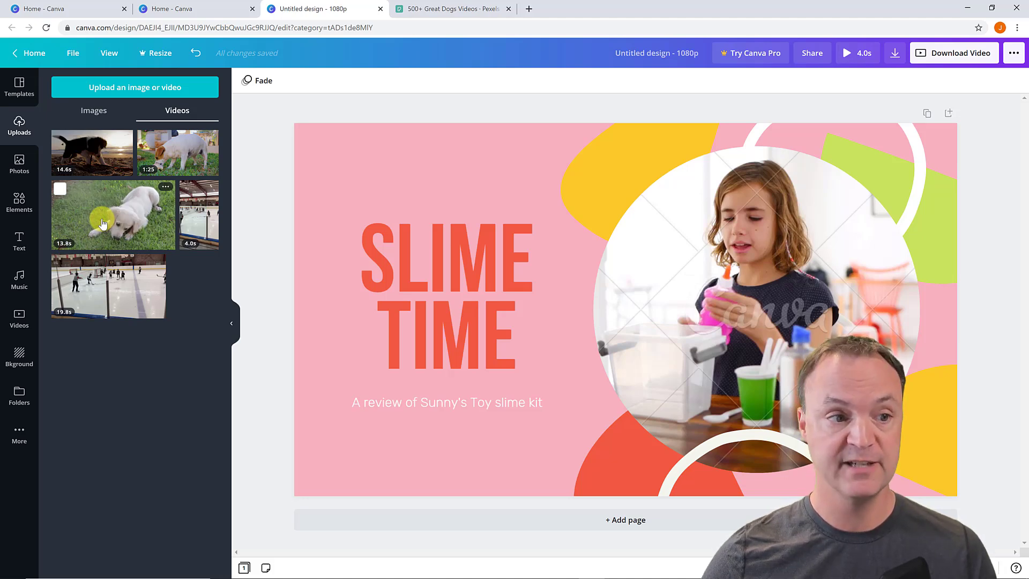
Put the 13.8-second puppy-on-grass clip into the circle frame and preview it full screen.
left_click_drag(115, 217, 636, 250)
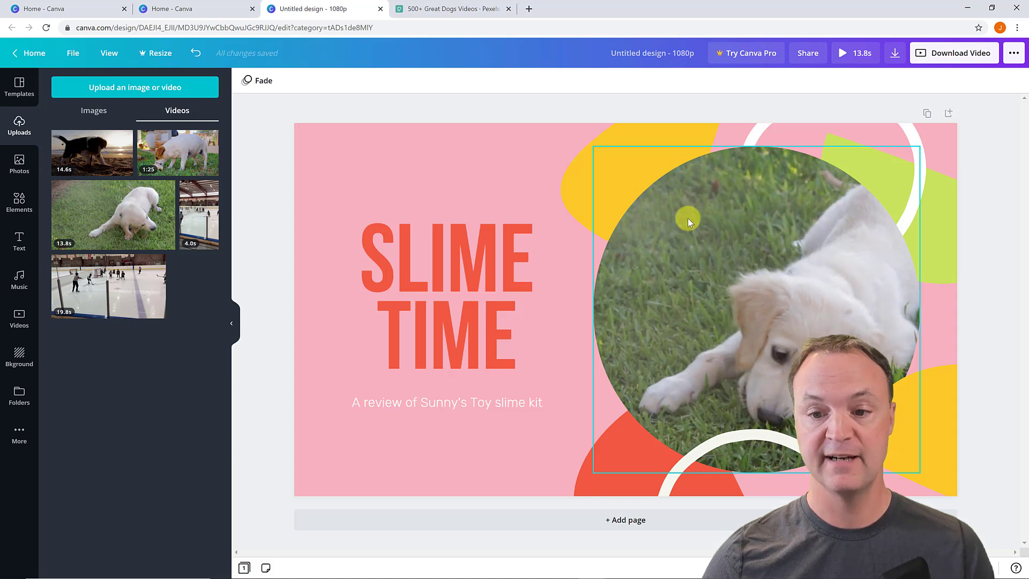
left_click(844, 54)
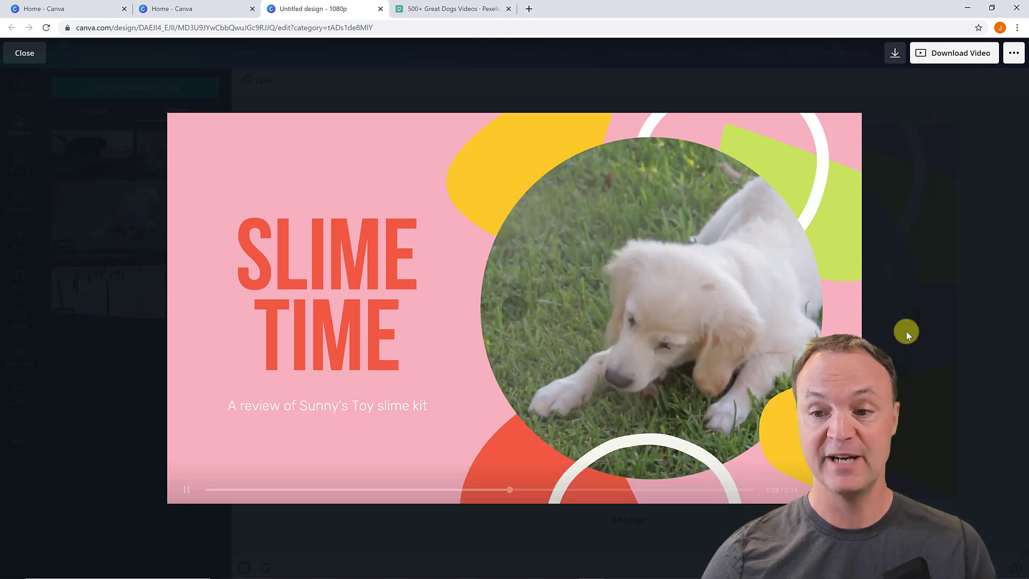
left_click(923, 334)
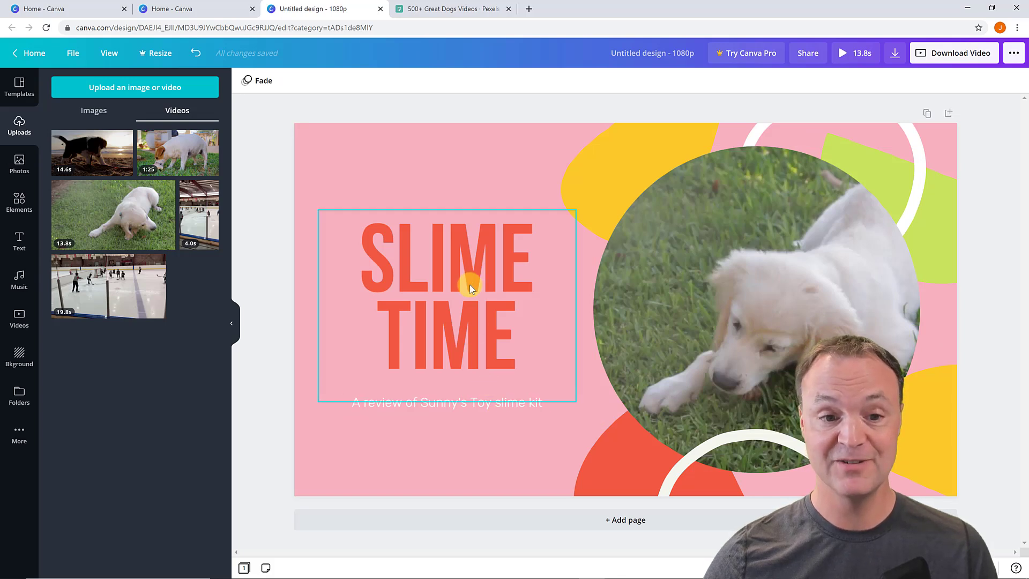
Replace SLIME with DOG in the headline and delete the subtitle below it.
left_click(488, 281)
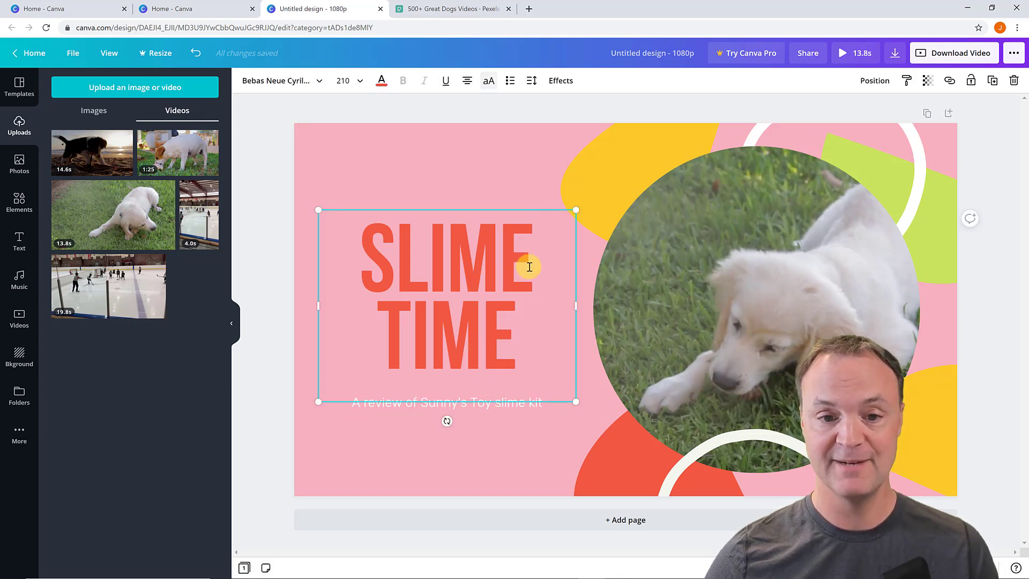
left_click(378, 326)
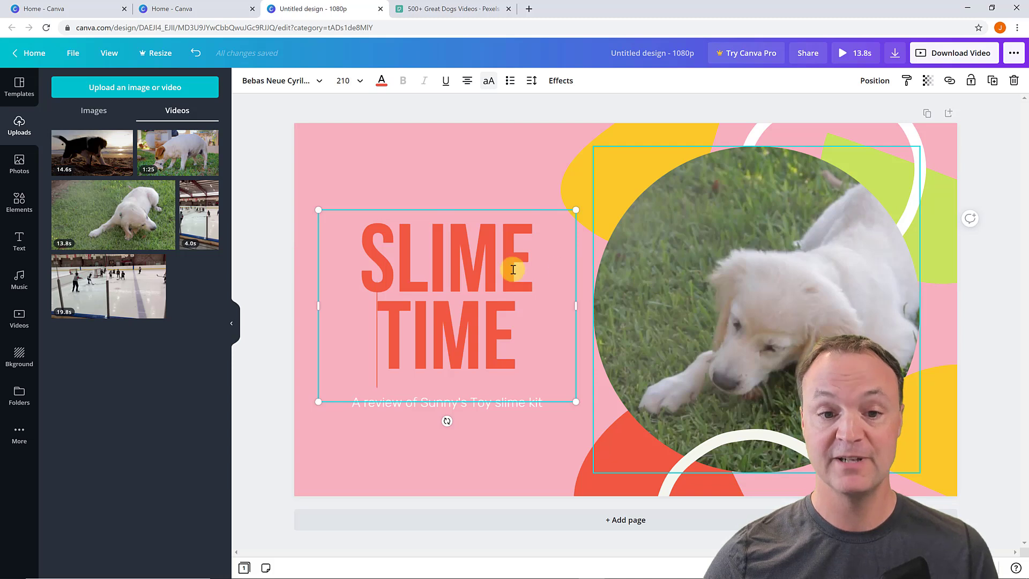
left_click_drag(526, 269, 358, 264)
type("D")
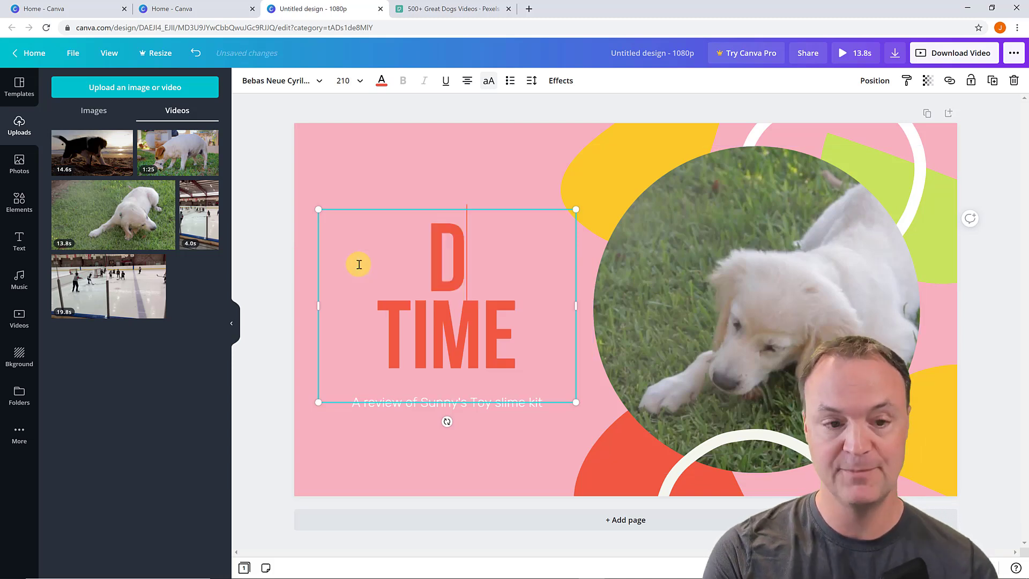
type("OG")
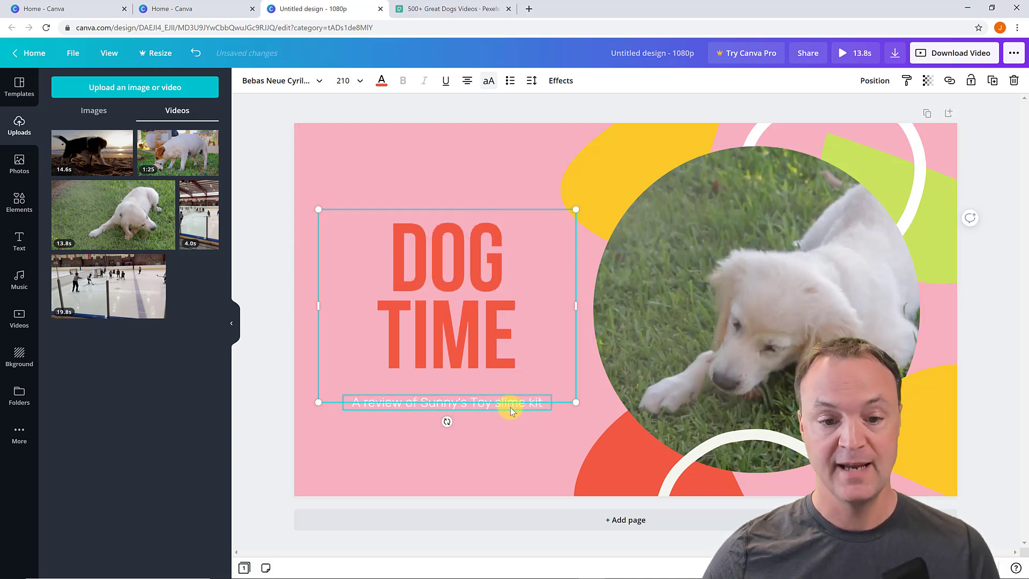
left_click(510, 407)
key("Delete")
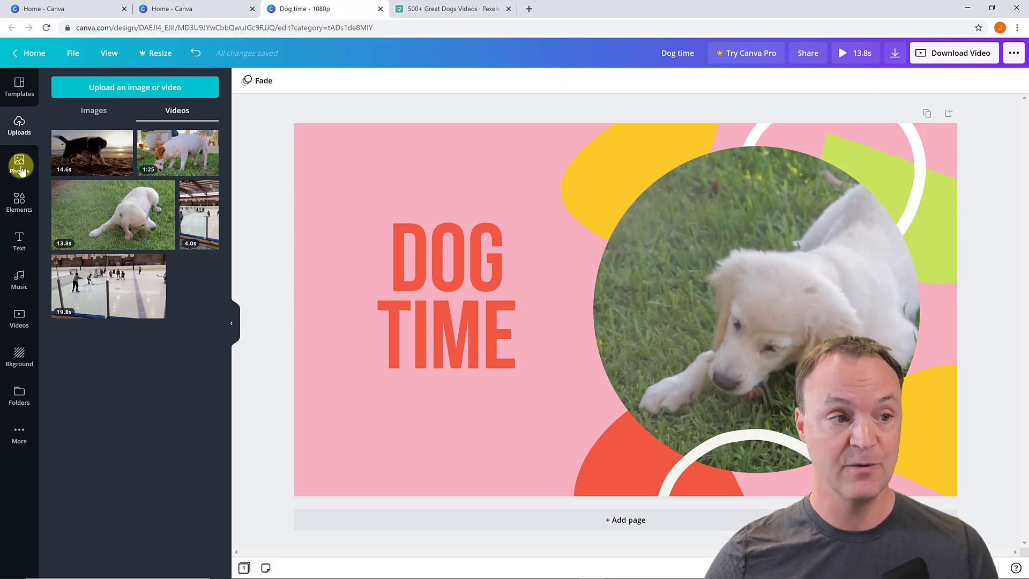
Add an ACTION styled text box at the lower left, then delete it again.
left_click(20, 239)
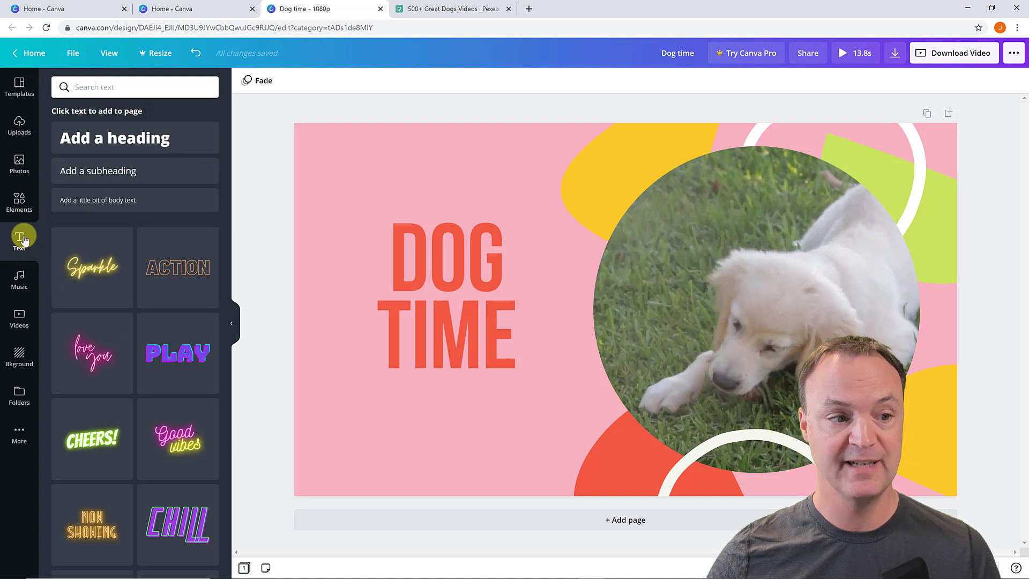
left_click(183, 273)
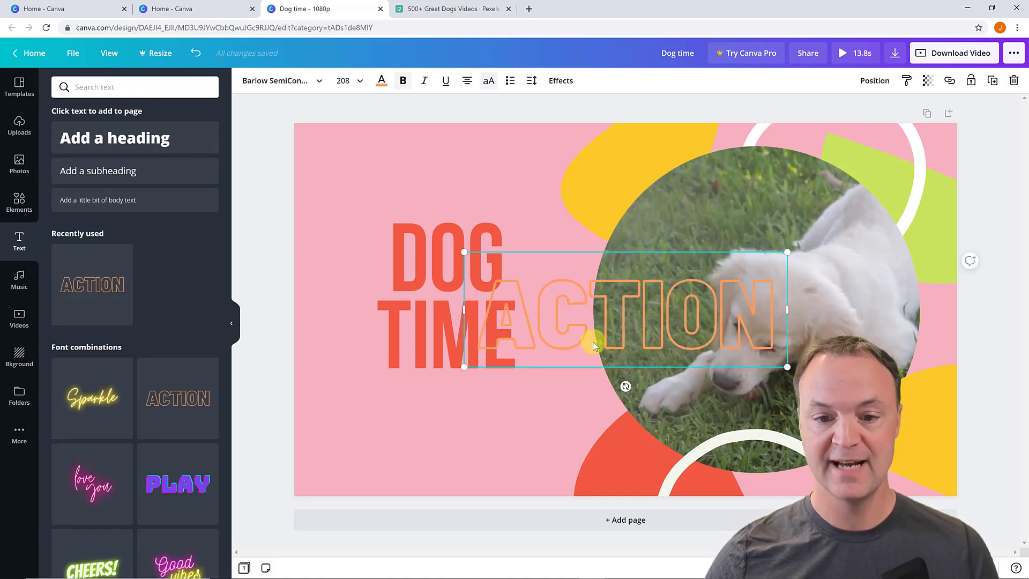
left_click_drag(568, 352, 421, 442)
left_click(435, 437)
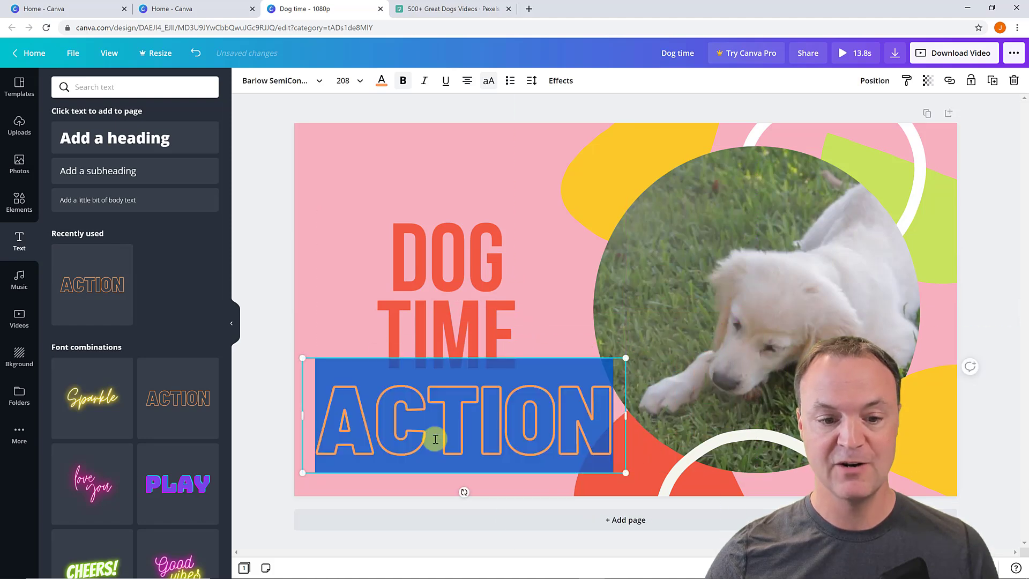
type("TYPE")
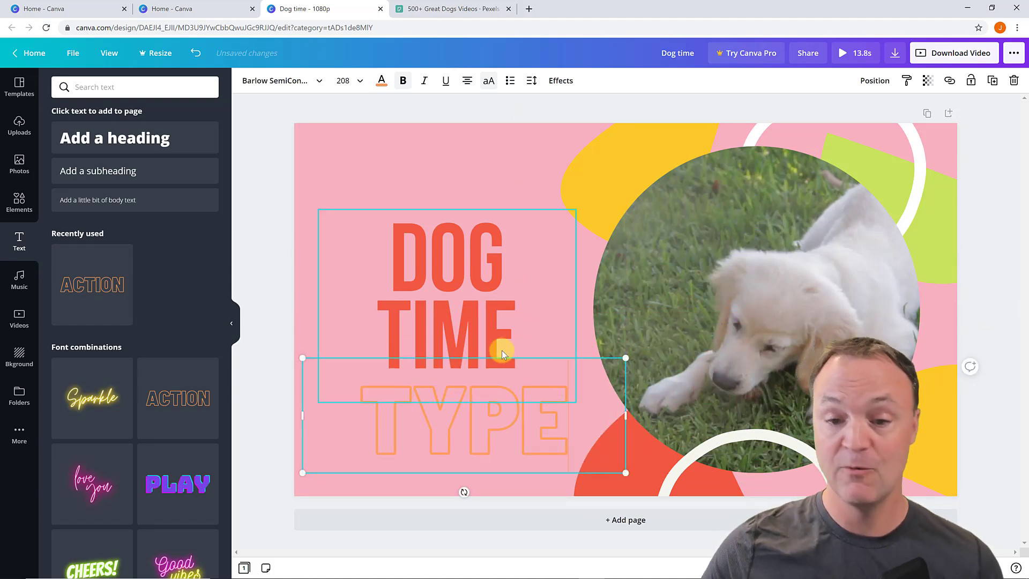
left_click(515, 499)
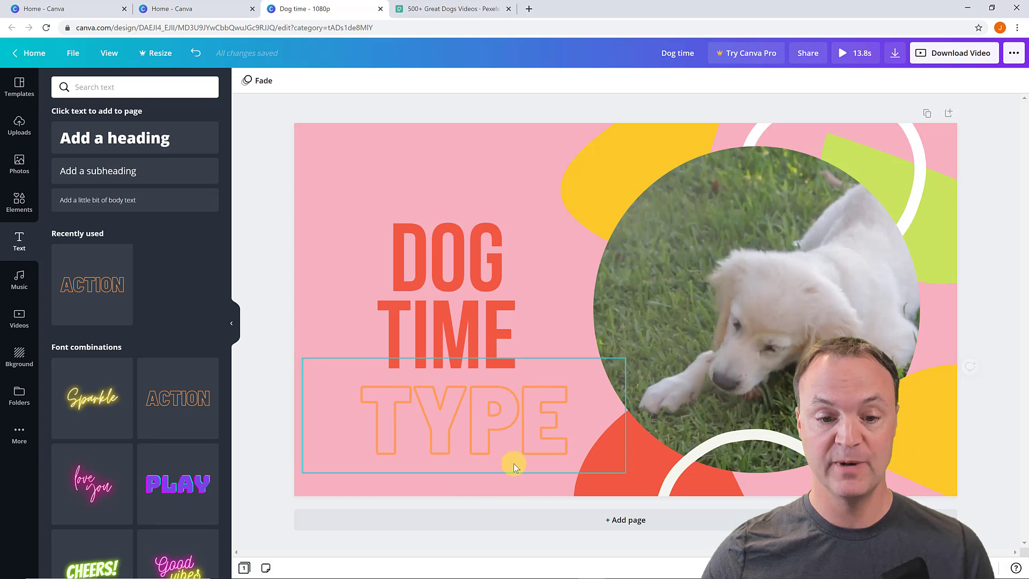
left_click(495, 447)
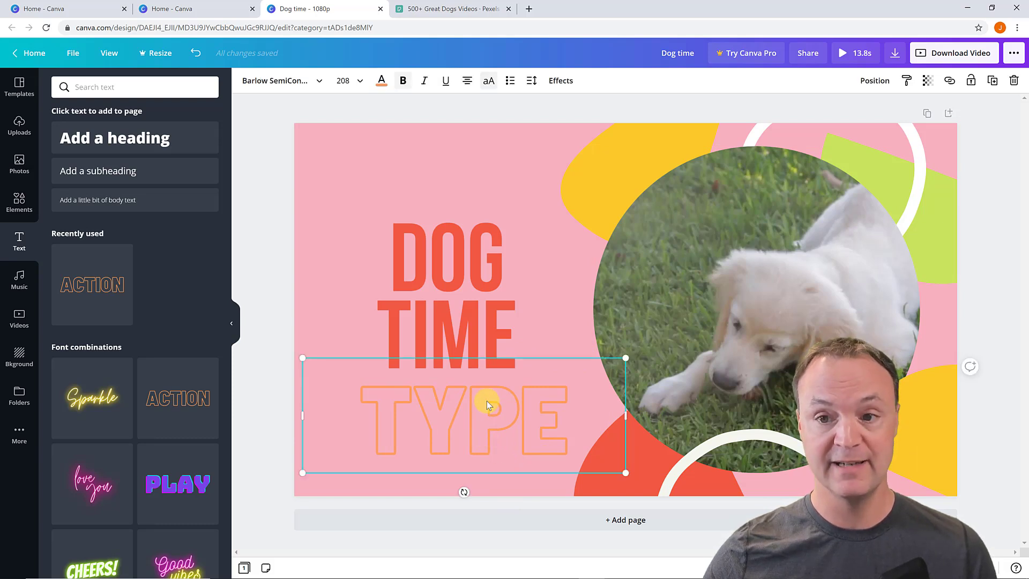
key("Delete")
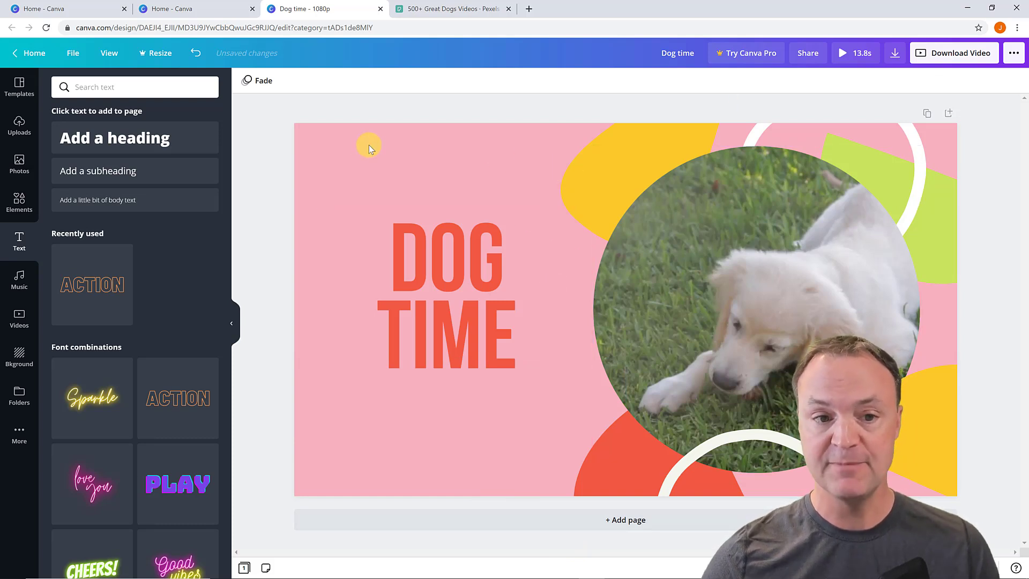
Change the pink page background to light blue.
left_click(345, 157)
left_click(246, 81)
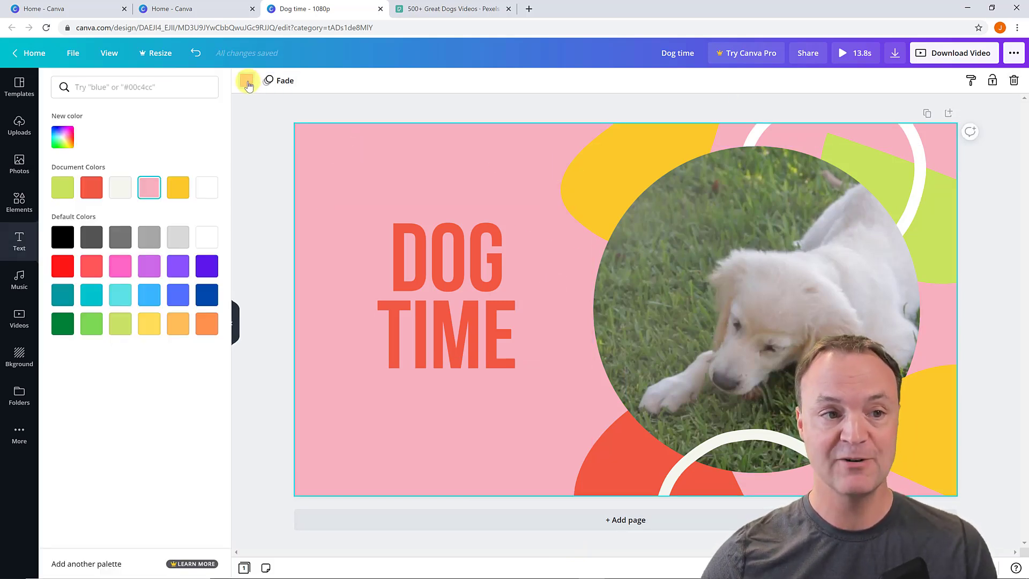
left_click(150, 303)
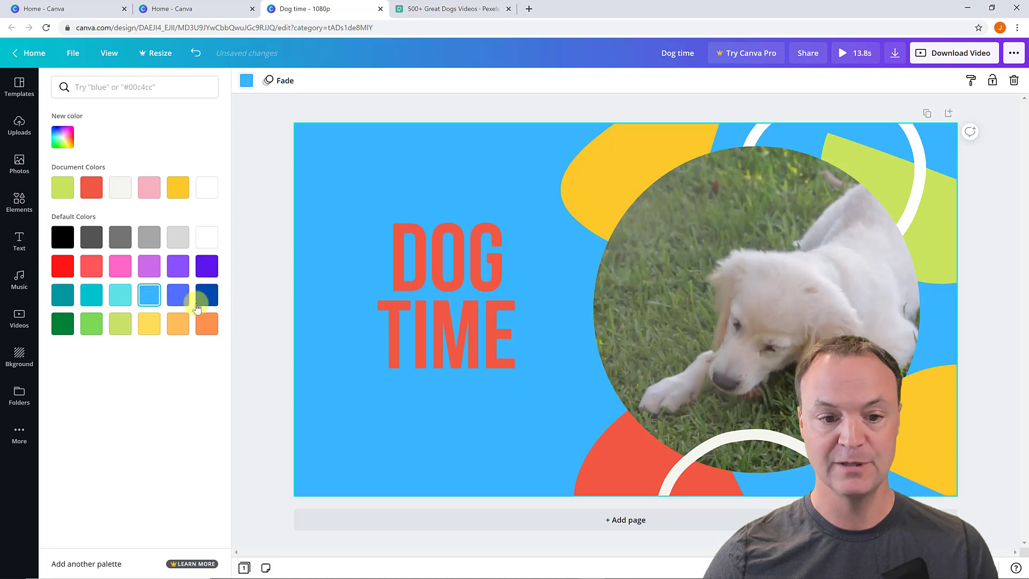
Recolor the yellow blob at the top violet.
left_click(569, 180)
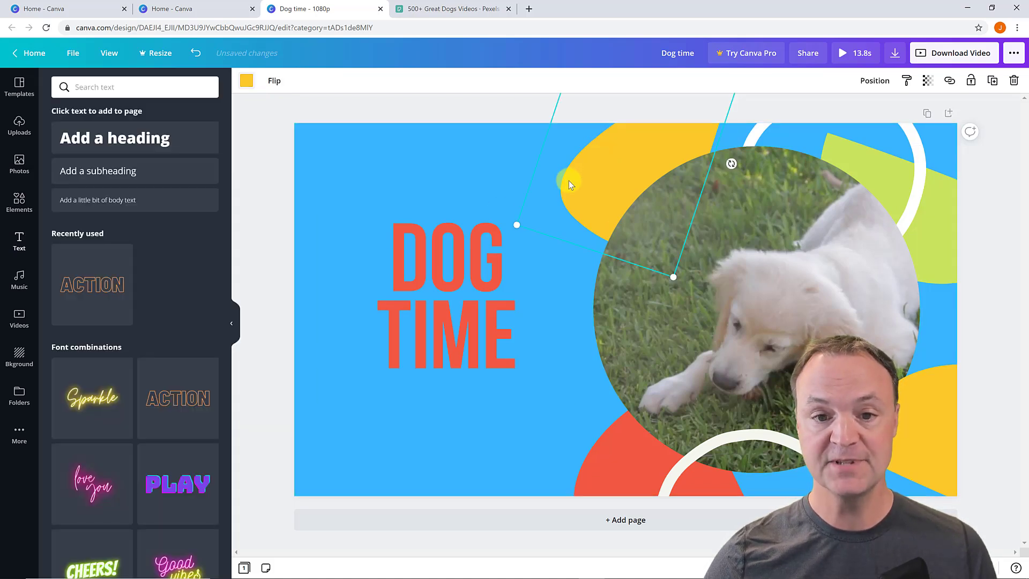
left_click(248, 82)
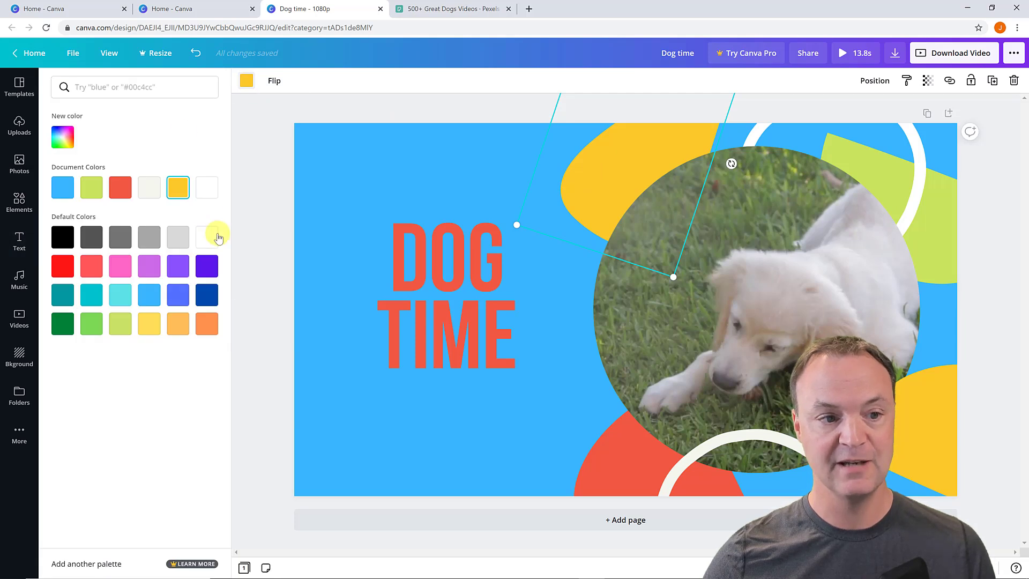
left_click(207, 266)
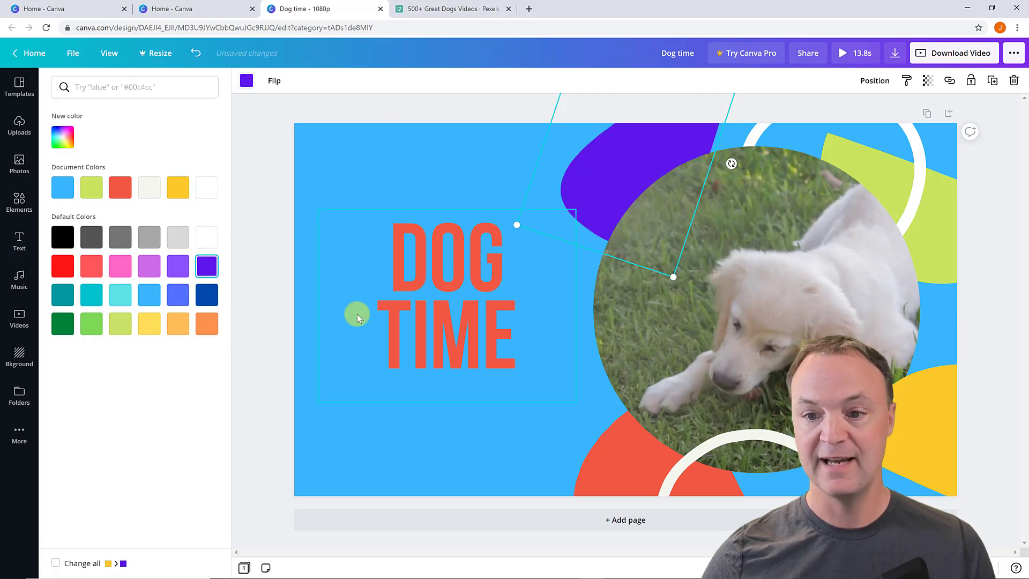
left_click(256, 247)
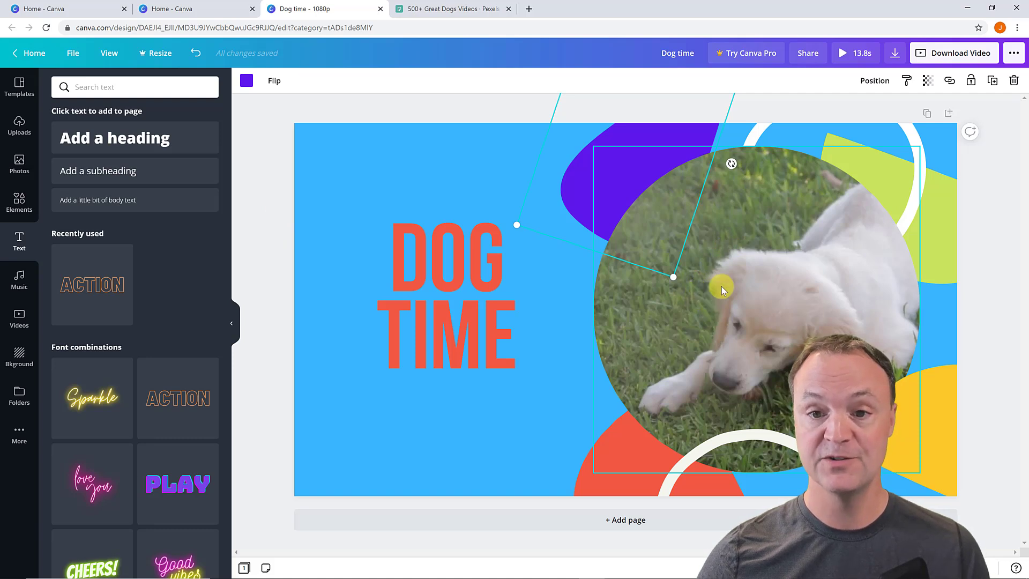
Trim the golden puppy clip from both ends down to 3.3 seconds.
left_click(679, 319)
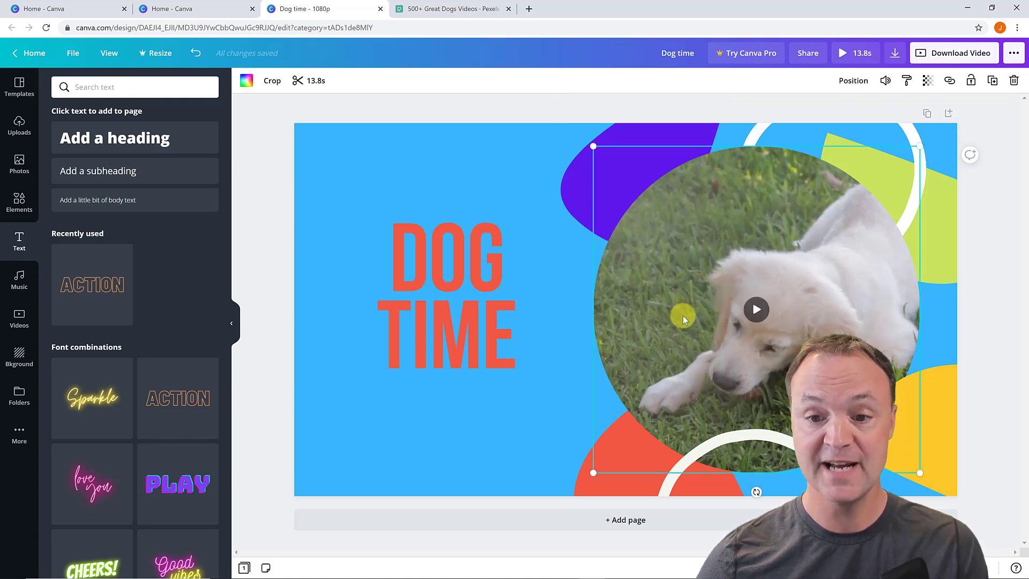
left_click(299, 82)
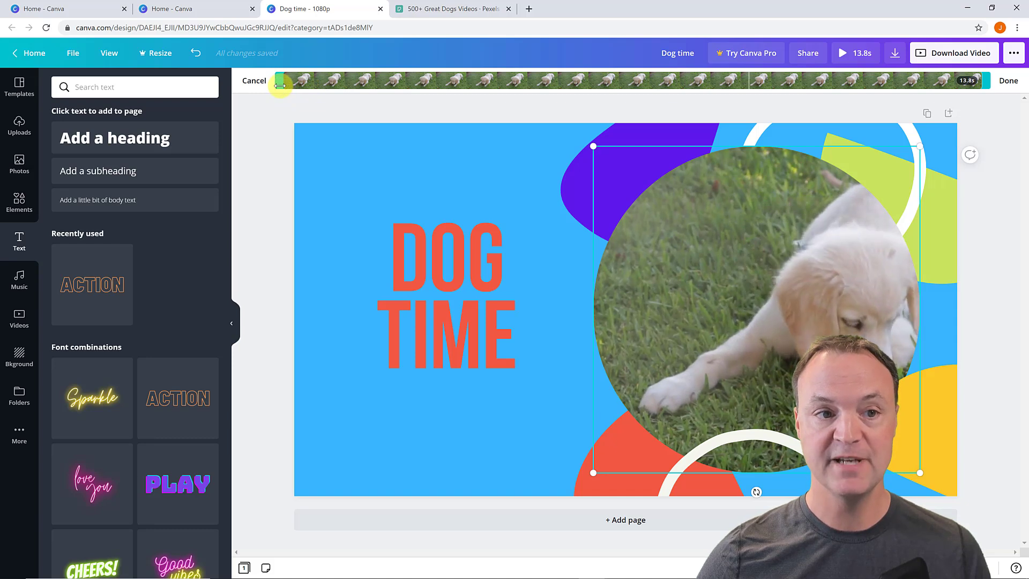
left_click_drag(280, 81, 420, 83)
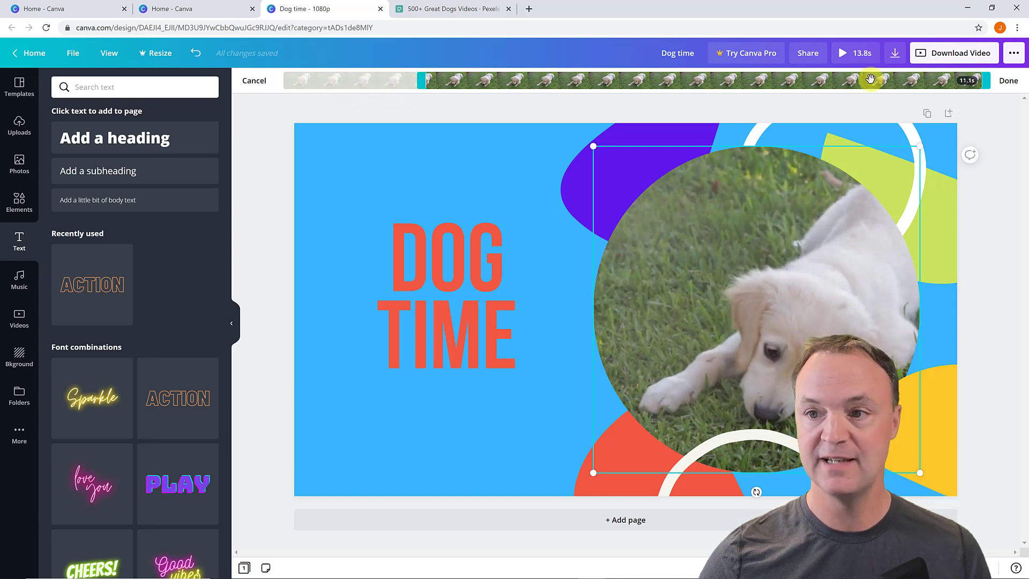
mouse_move(980, 84)
left_mouse_down()
mouse_move(566, 85)
mouse_move(584, 91)
left_mouse_up()
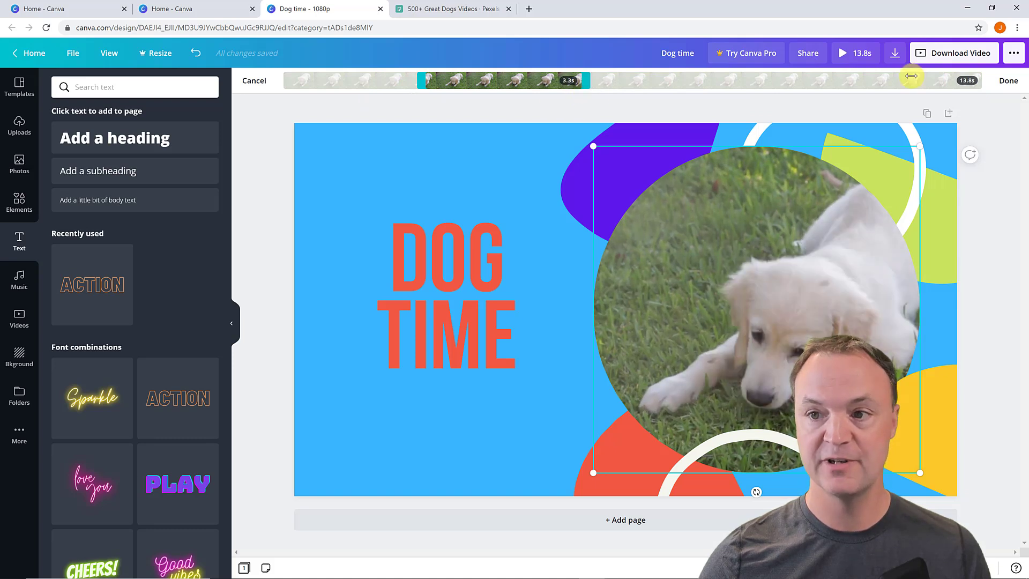
left_click(1006, 80)
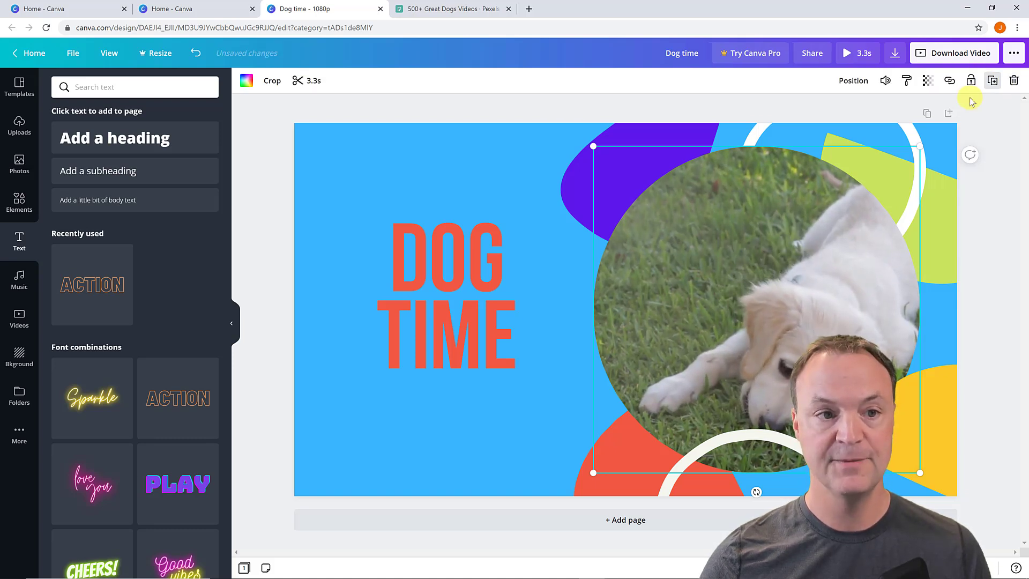
Shift the puppy footage within its circle crop and preview the 3-second design full screen.
left_click(271, 80)
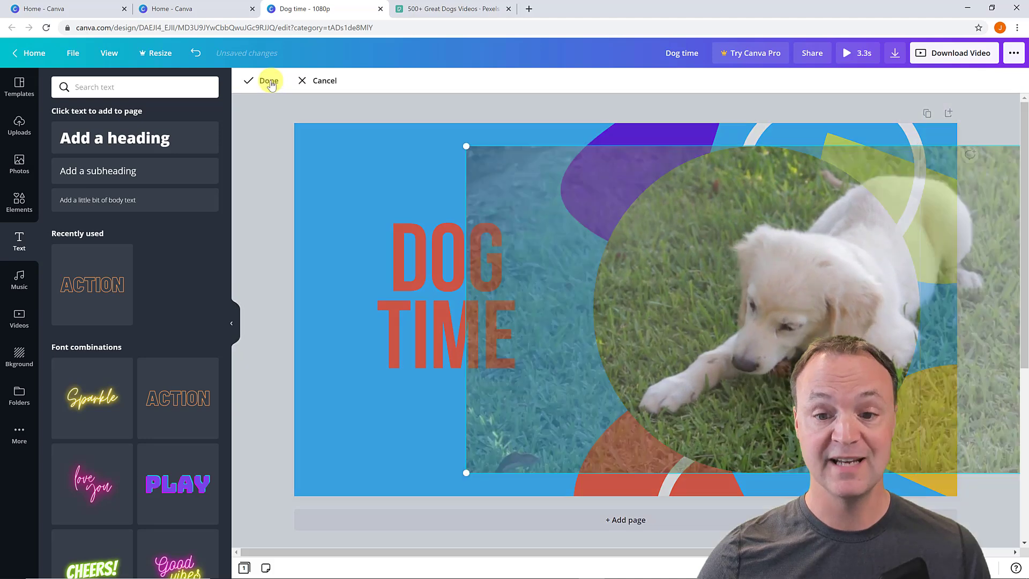
mouse_move(716, 298)
left_mouse_down()
mouse_move(615, 300)
mouse_move(749, 299)
mouse_move(730, 296)
left_mouse_up()
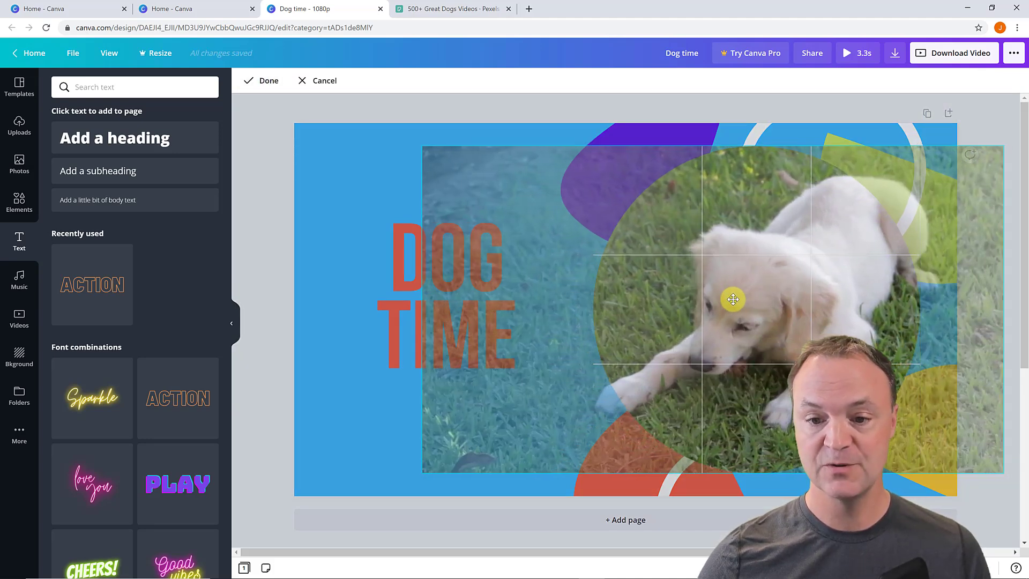
left_click(265, 339)
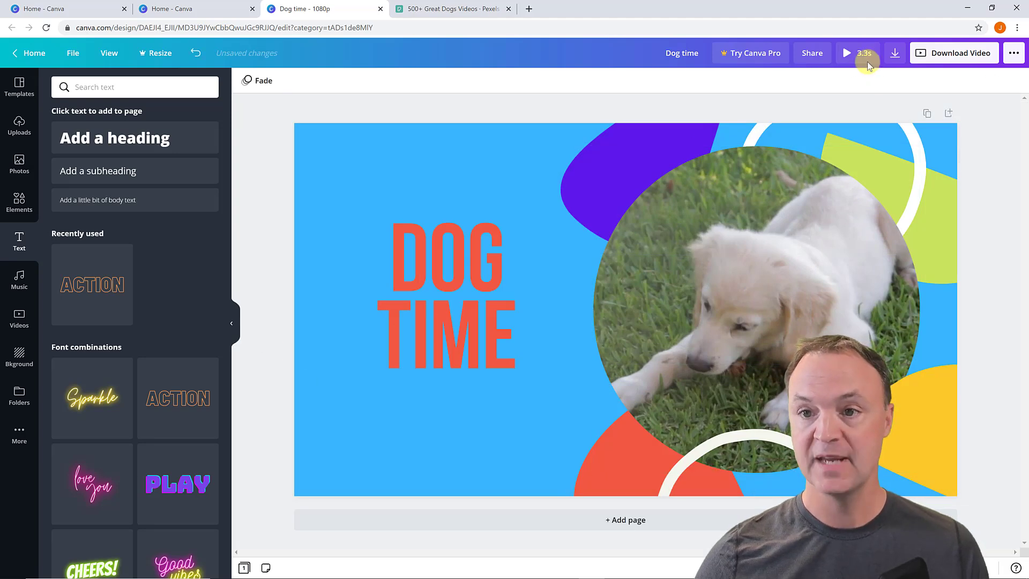
left_click(864, 53)
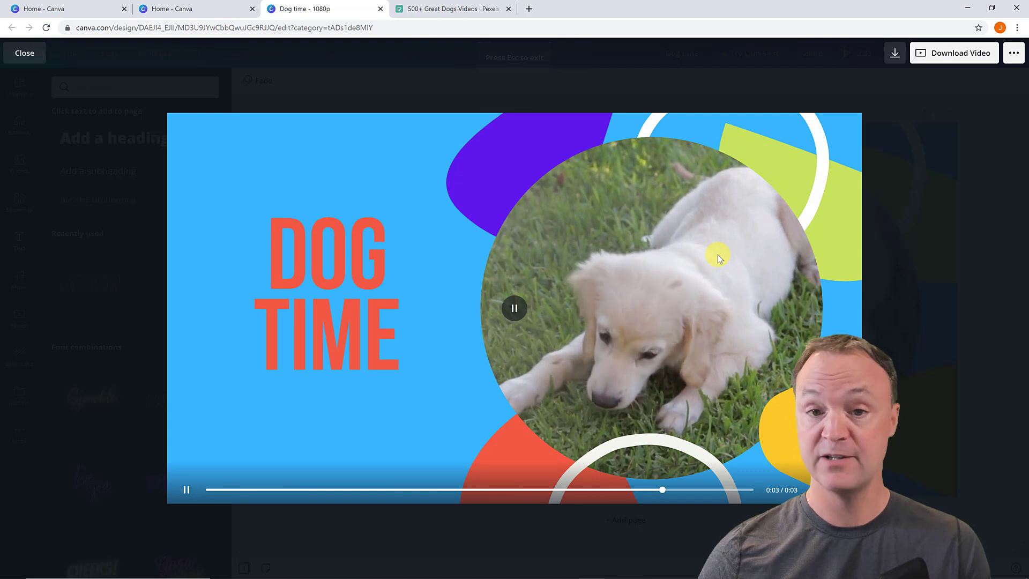
left_click(940, 309)
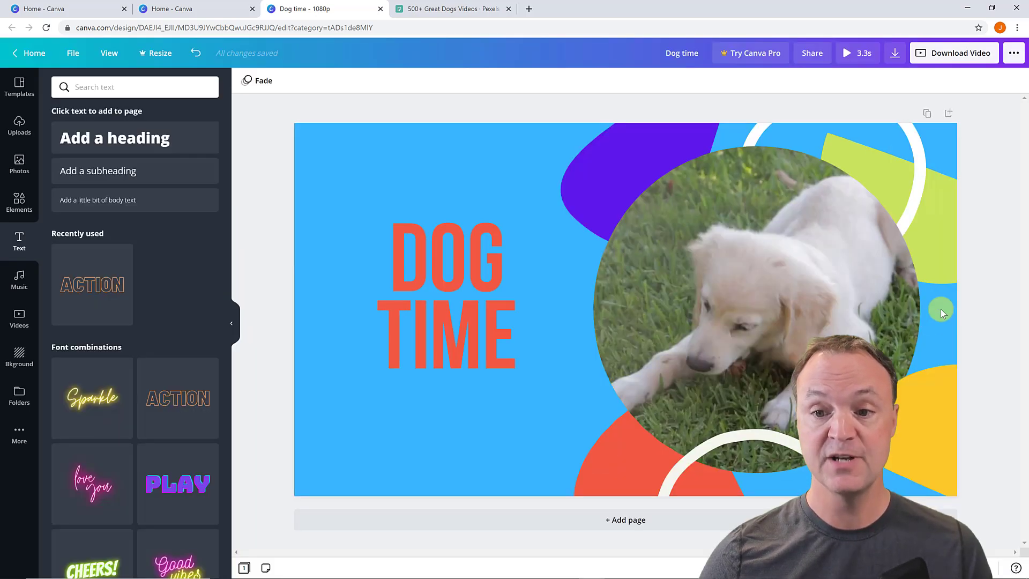
Add page 2 with the slime-pouring video layout and list the uploaded videos.
left_click(24, 90)
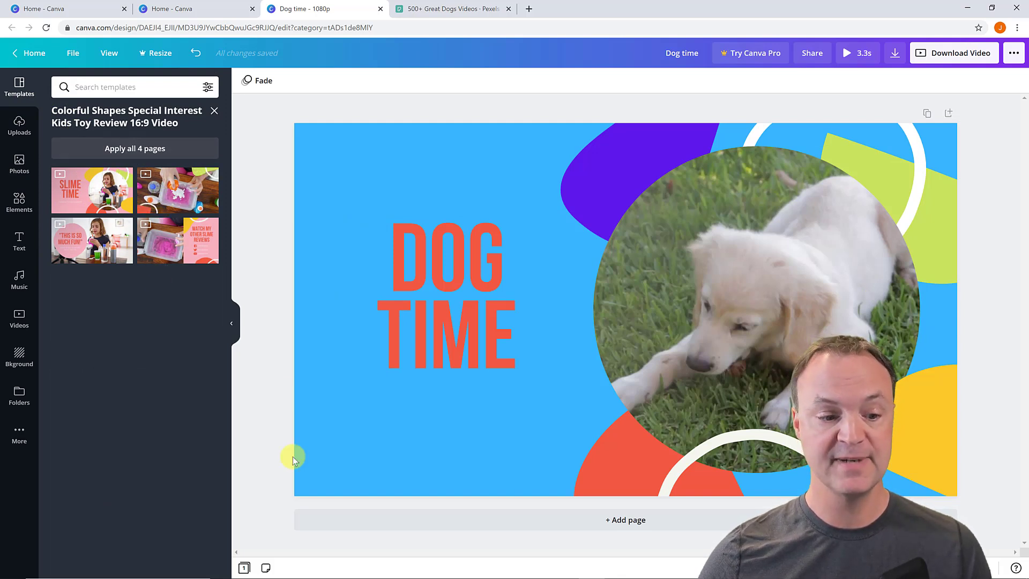
left_click(634, 524)
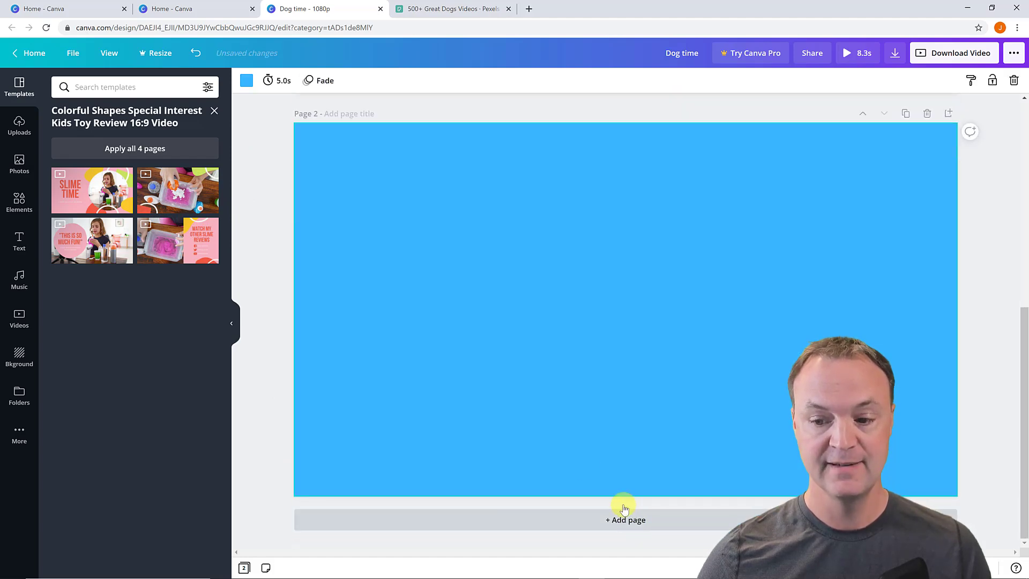
left_click(167, 195)
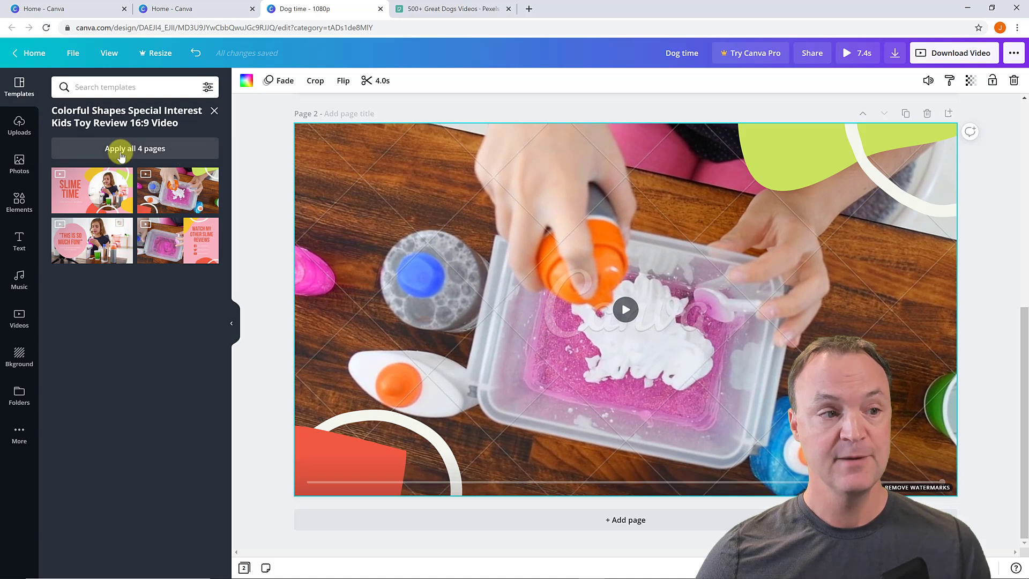
left_click(22, 129)
left_click(161, 121)
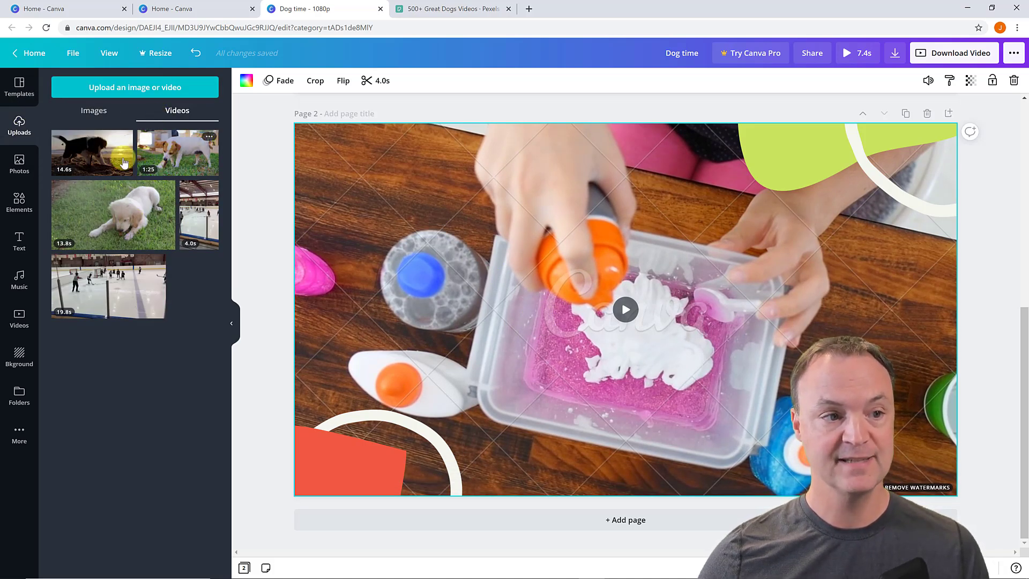
Swap in the beach puppy clip, recolor the top-right shape red and the bottom-left shape light blue.
left_click_drag(122, 163, 318, 193)
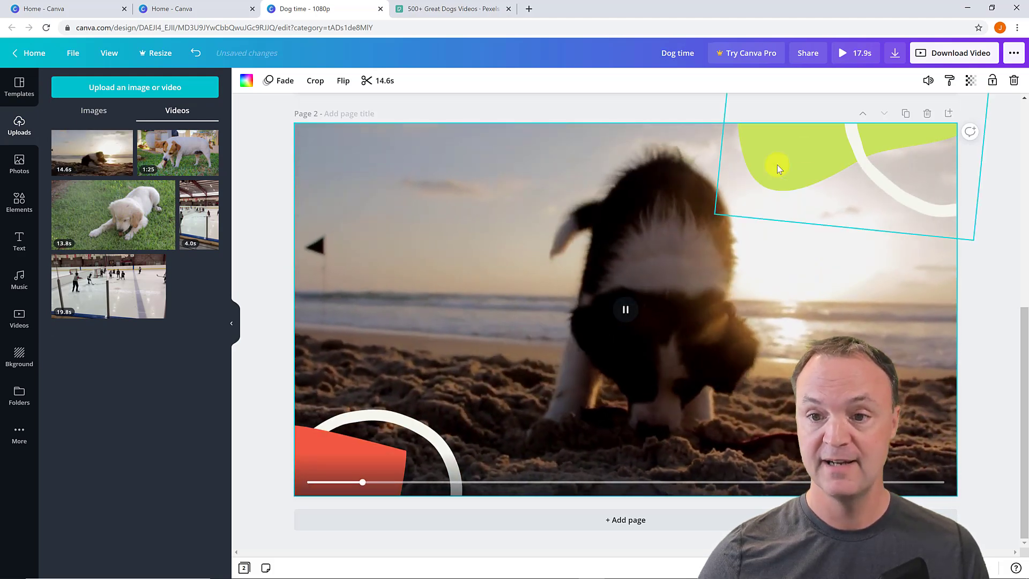
left_click(813, 150)
left_click(246, 83)
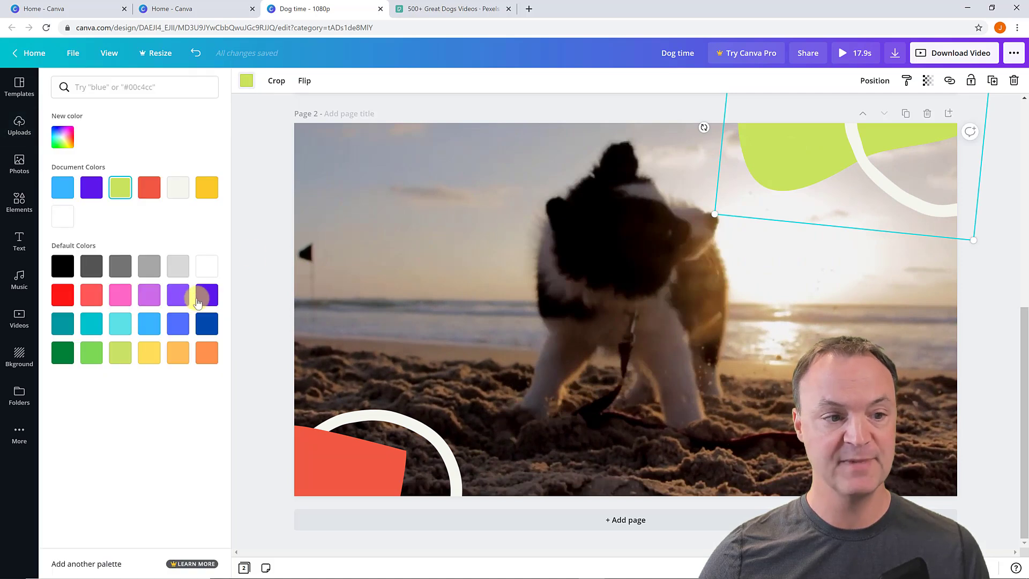
left_click(62, 299)
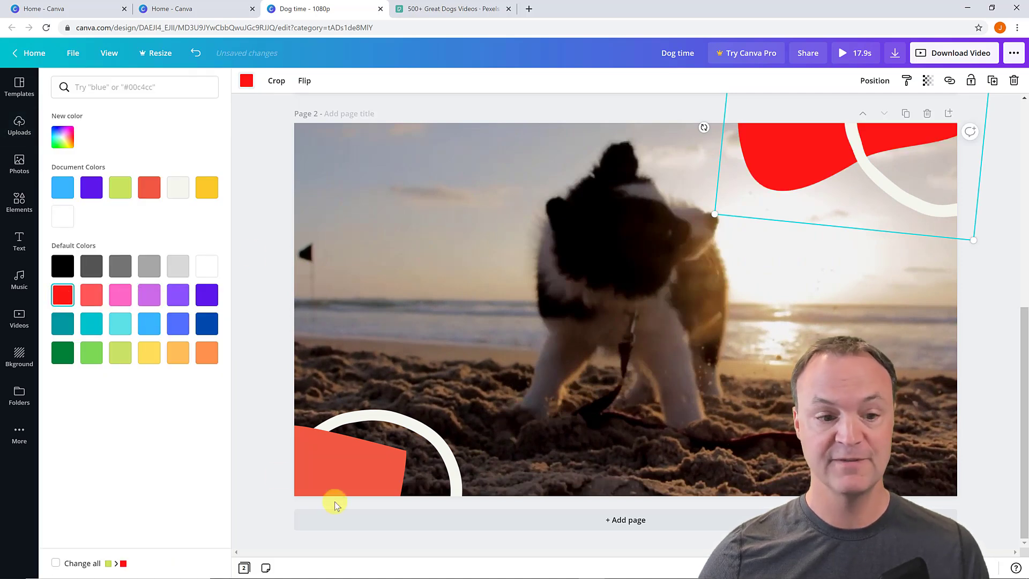
left_click(340, 476)
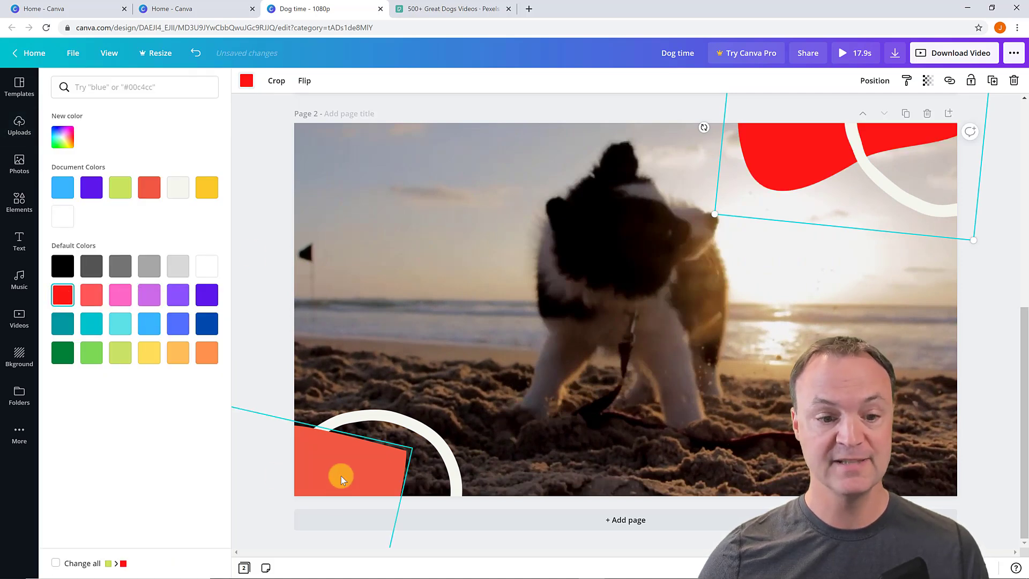
left_click(148, 324)
left_click(266, 338)
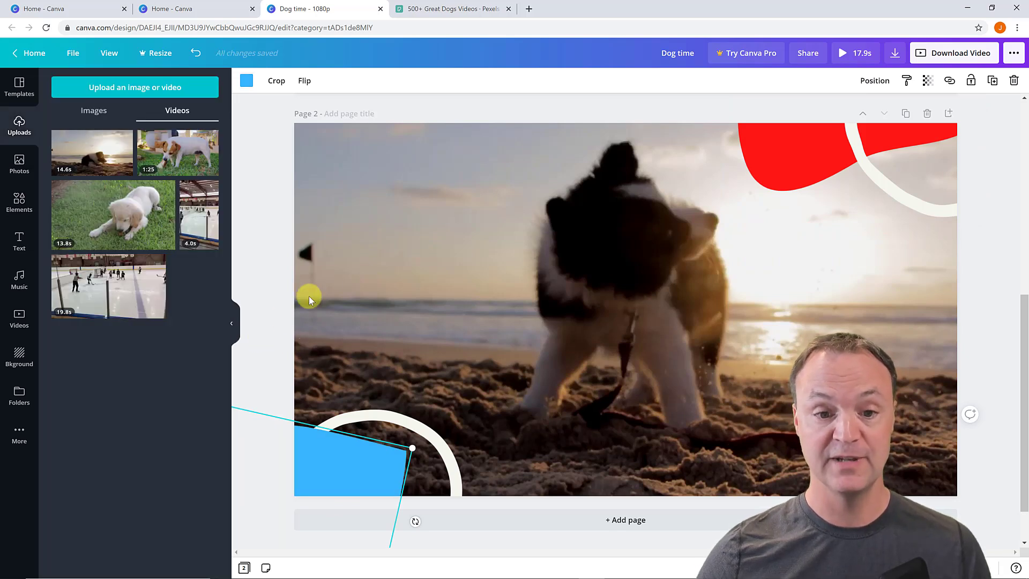
Trim the page 2 beach puppy clip to about 2.3 seconds.
left_click(675, 271)
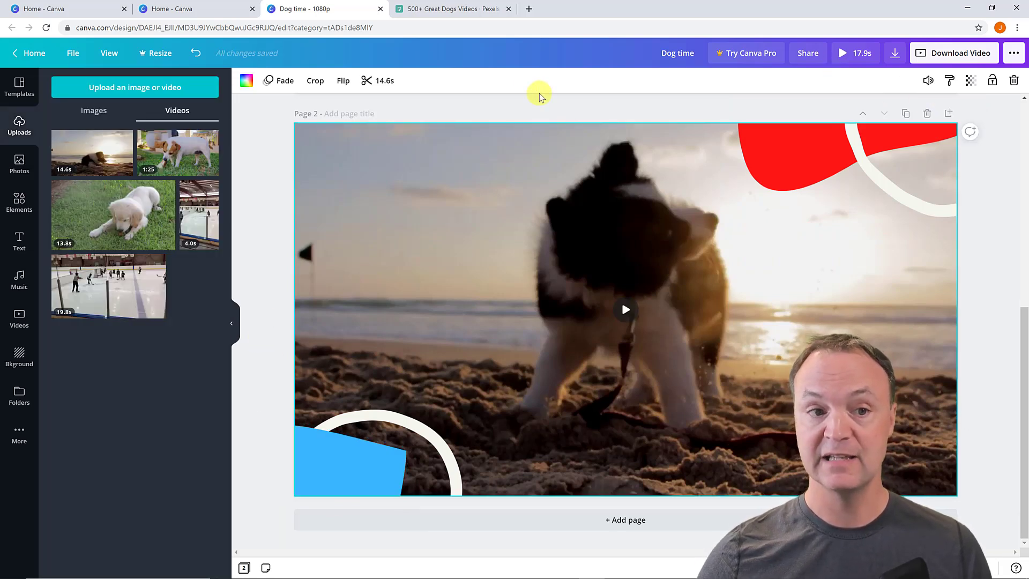
left_click(382, 82)
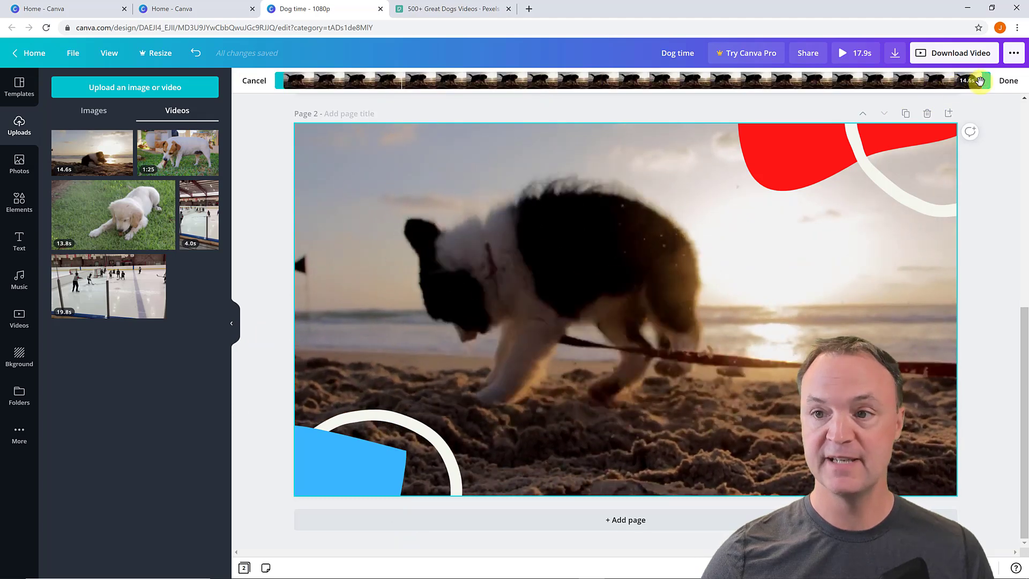
left_click_drag(979, 80, 385, 79)
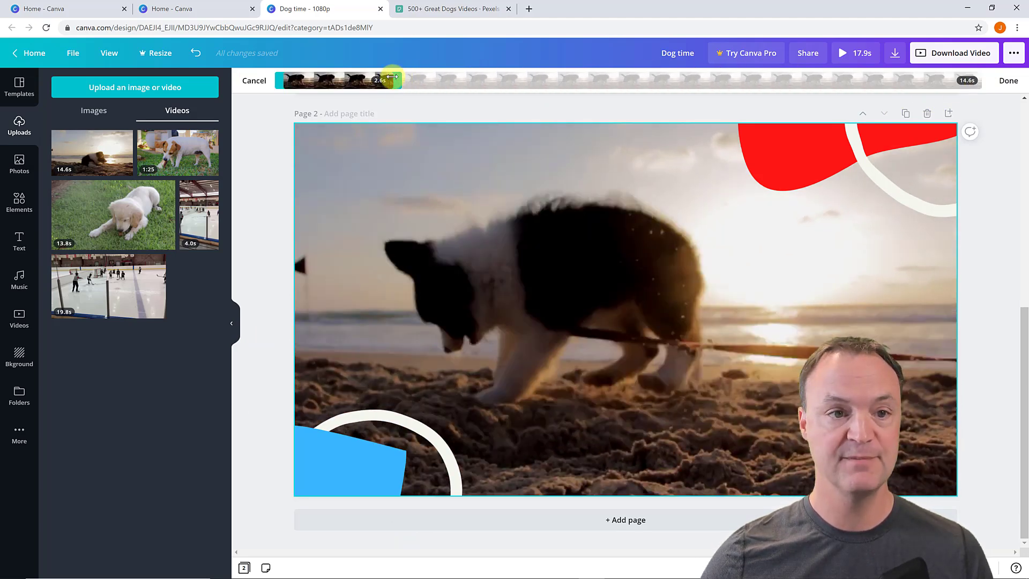
left_click(1007, 81)
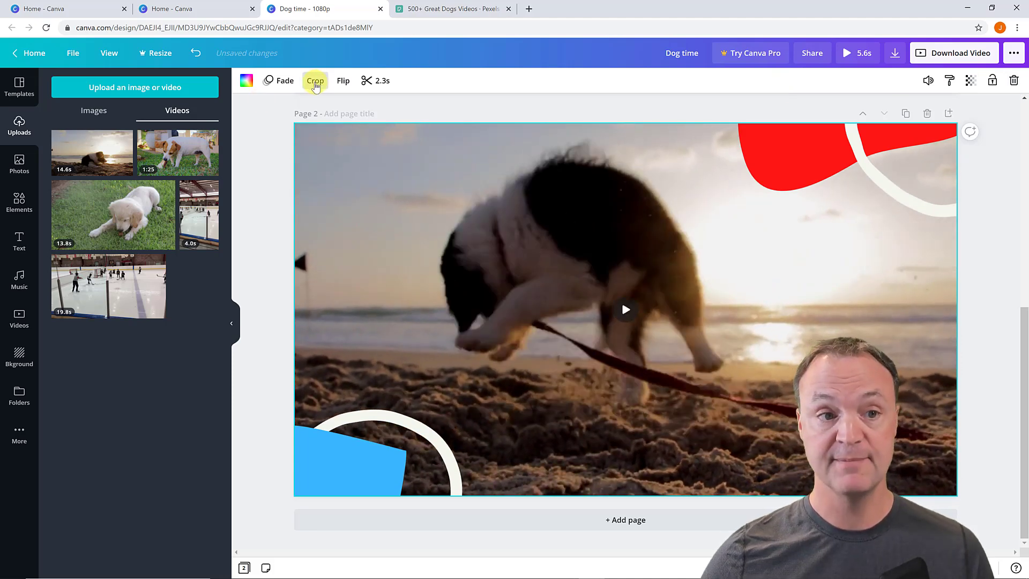
Try the Rise animation on the clip, set animation to None, and check its volume.
left_click(280, 84)
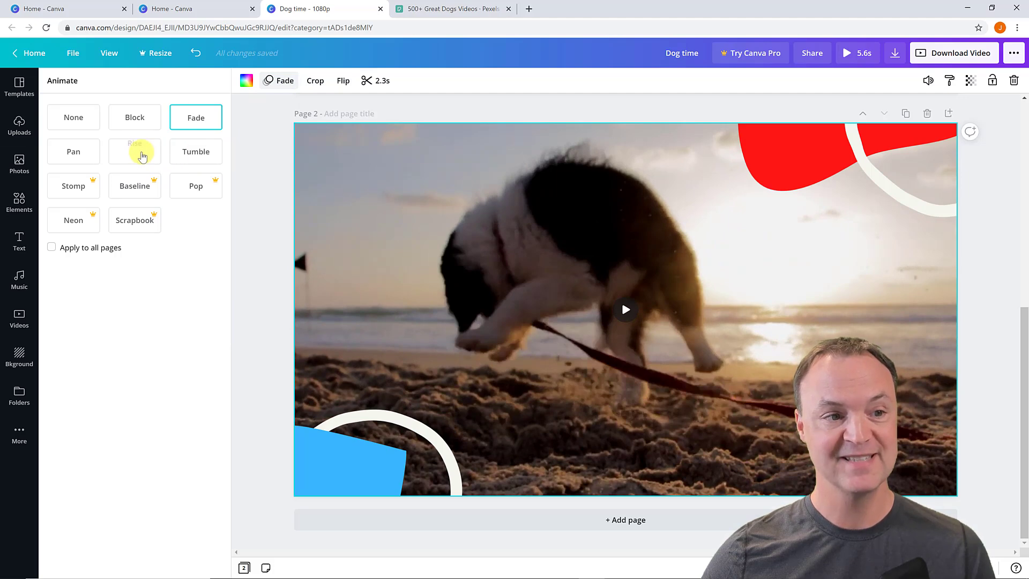
left_click(137, 154)
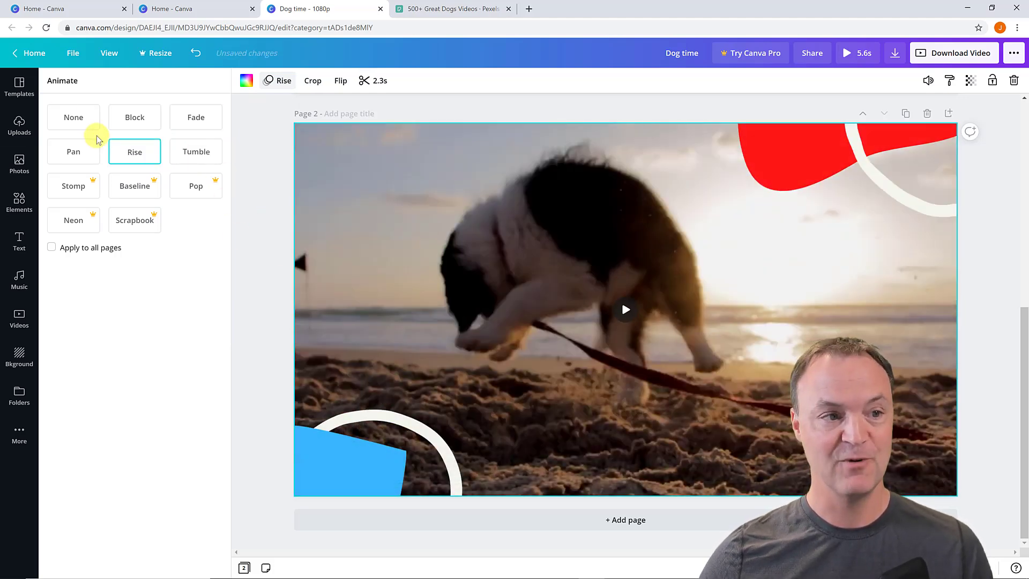
left_click(70, 118)
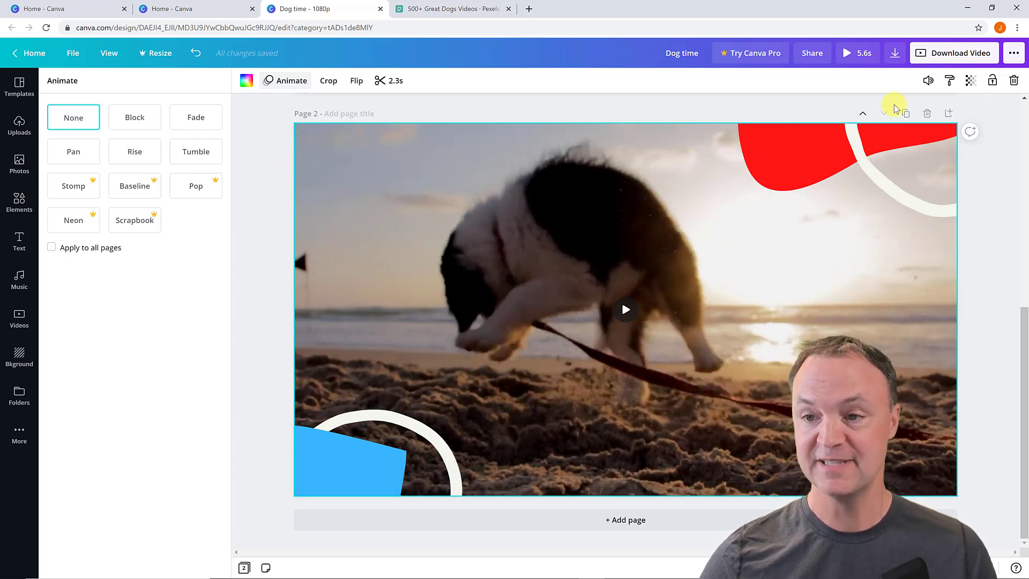
left_click(928, 81)
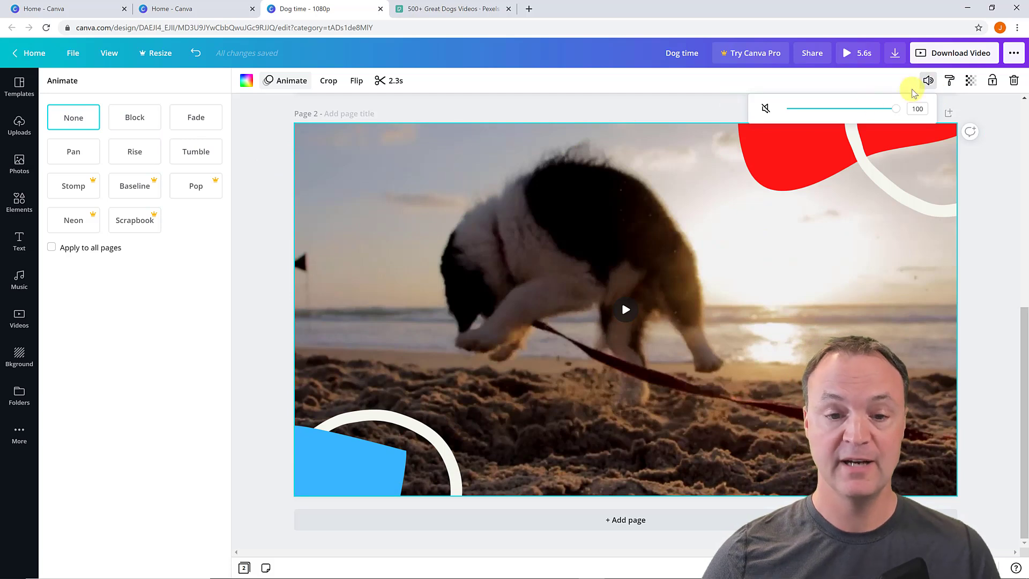
mouse_move(626, 310)
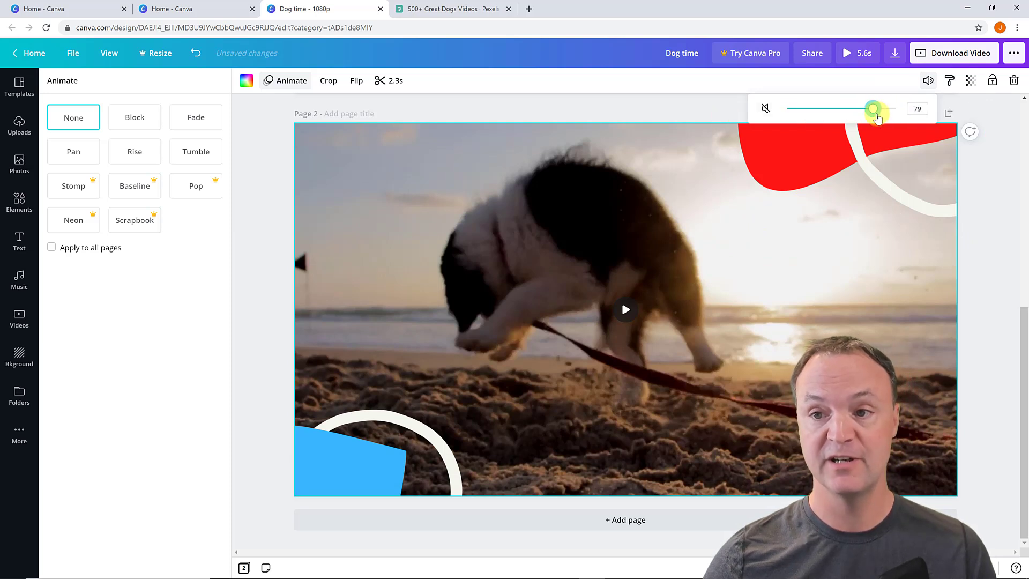
left_click(273, 275)
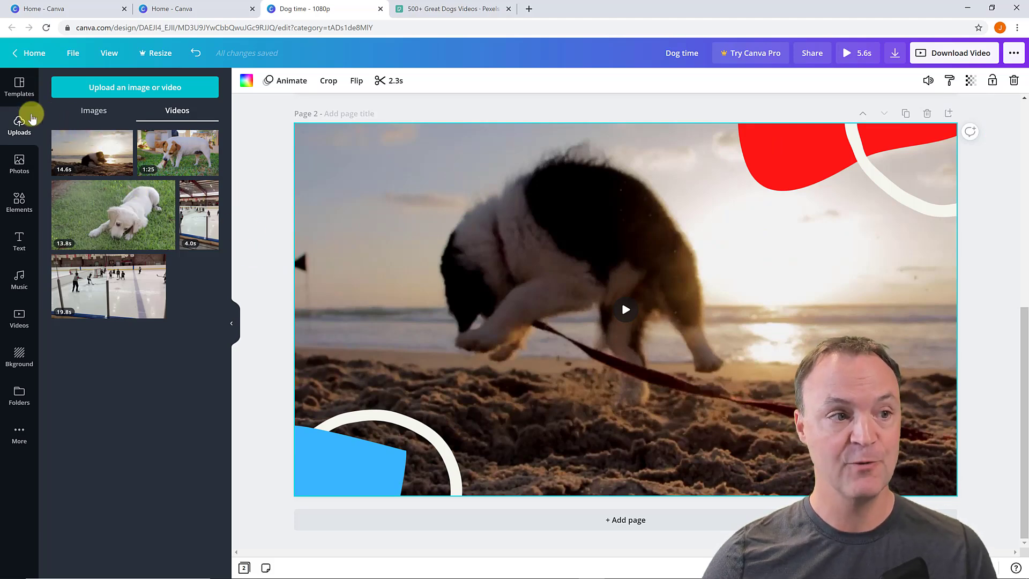
Add page 3 with the 'Watch My Other Slime Reviews' layout and swap in the white-and-brown dog clip.
left_click(23, 96)
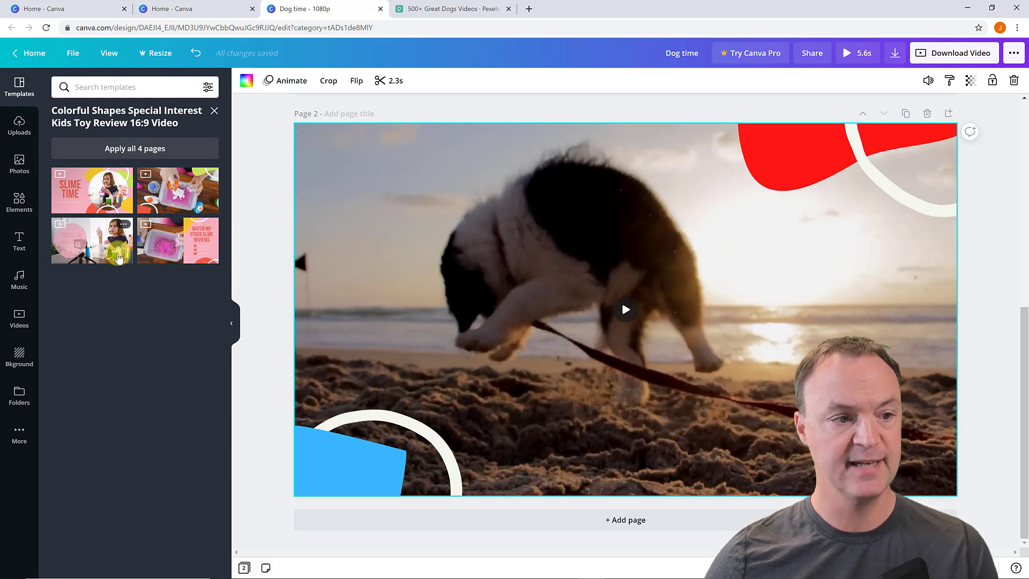
mouse_move(162, 245)
left_mouse_down()
mouse_move(171, 297)
mouse_move(635, 514)
left_mouse_up()
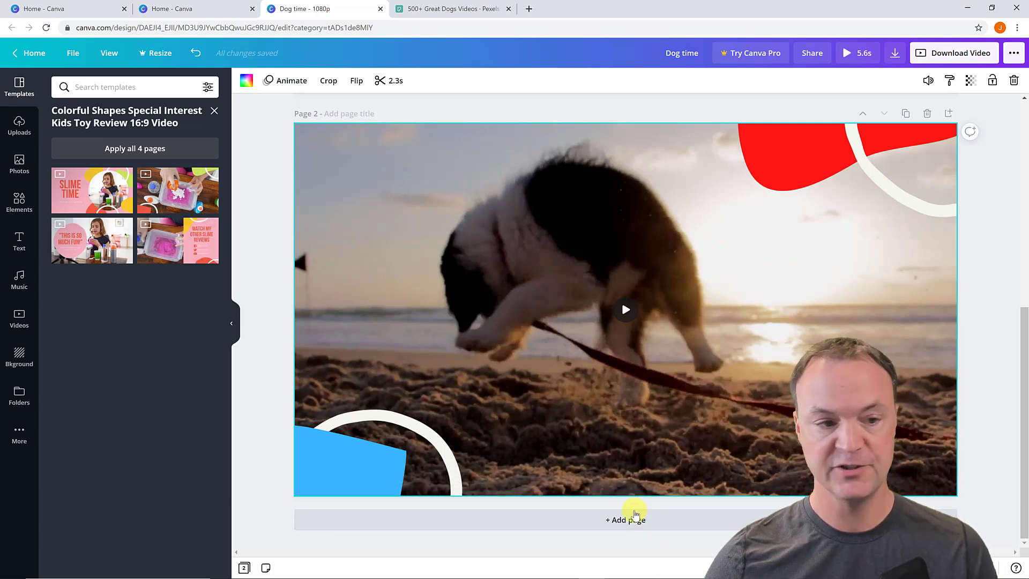
left_click(634, 519)
left_click(166, 260)
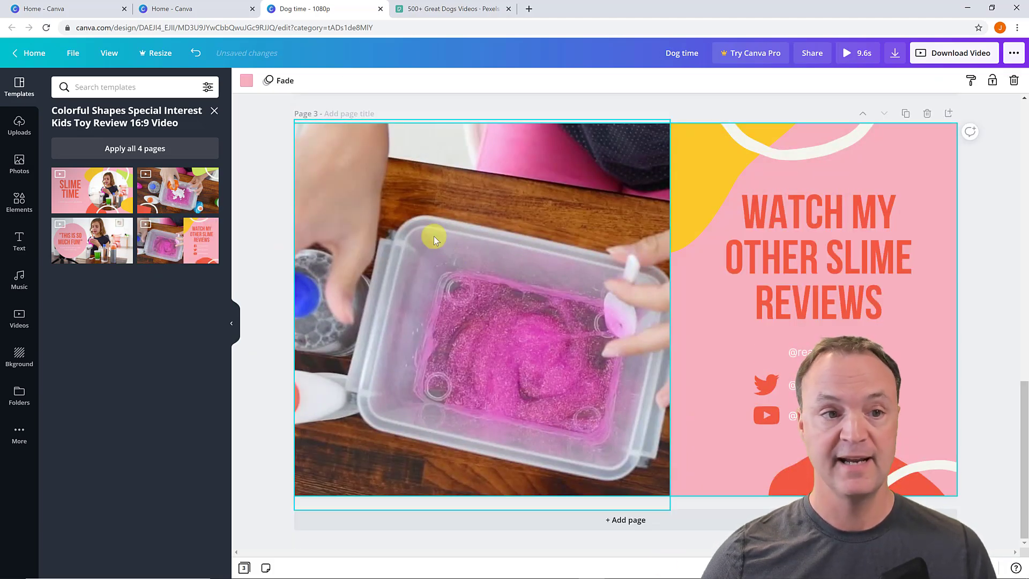
left_click(21, 122)
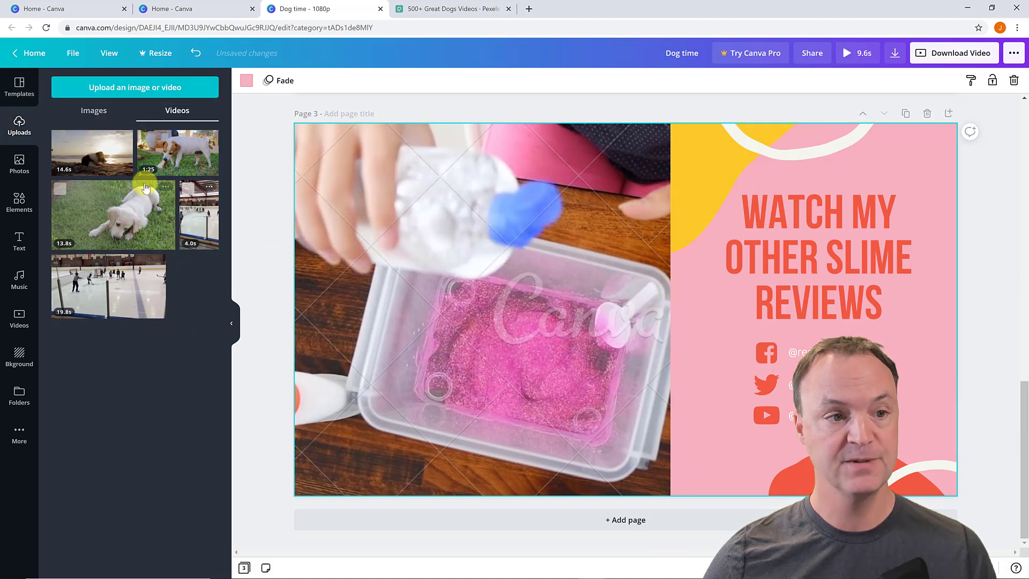
left_click_drag(145, 209, 335, 211)
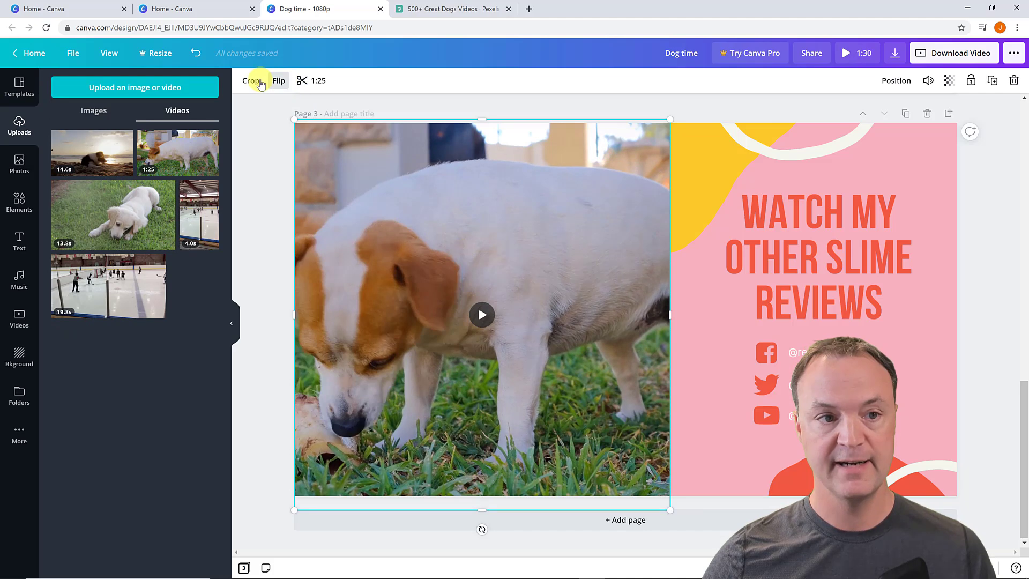
Crop the page 3 clip to shift the dog within its frame.
left_click(254, 81)
left_click_drag(422, 230, 463, 229)
left_click(288, 523)
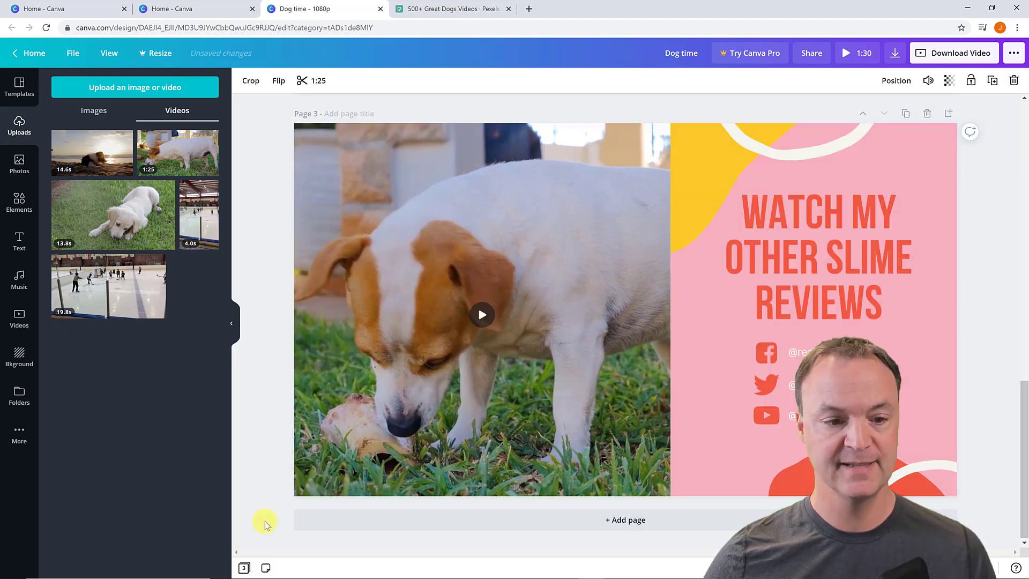
Trim the page 3 dog clip down to 6.3 seconds.
left_click(433, 183)
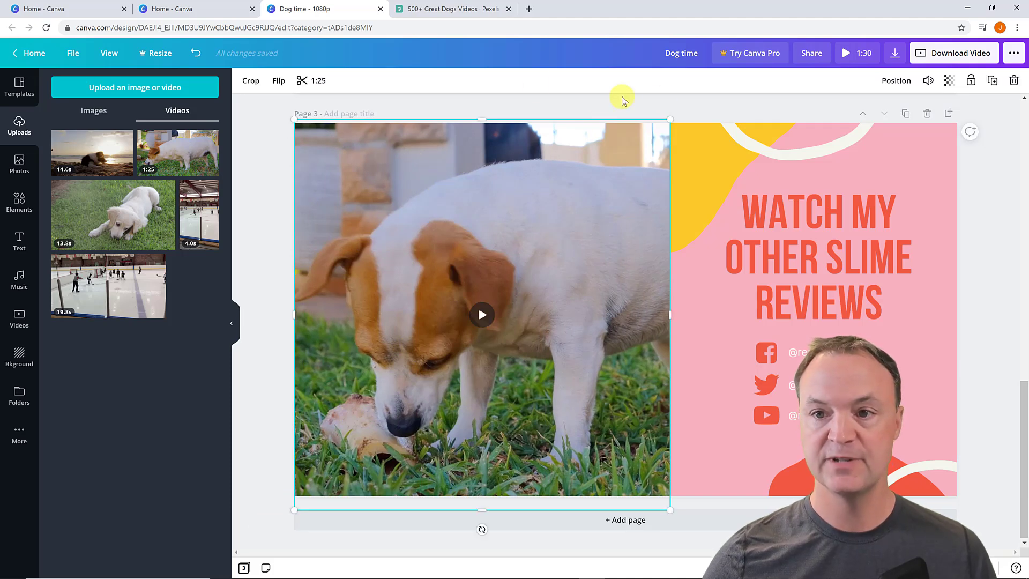
left_click(320, 81)
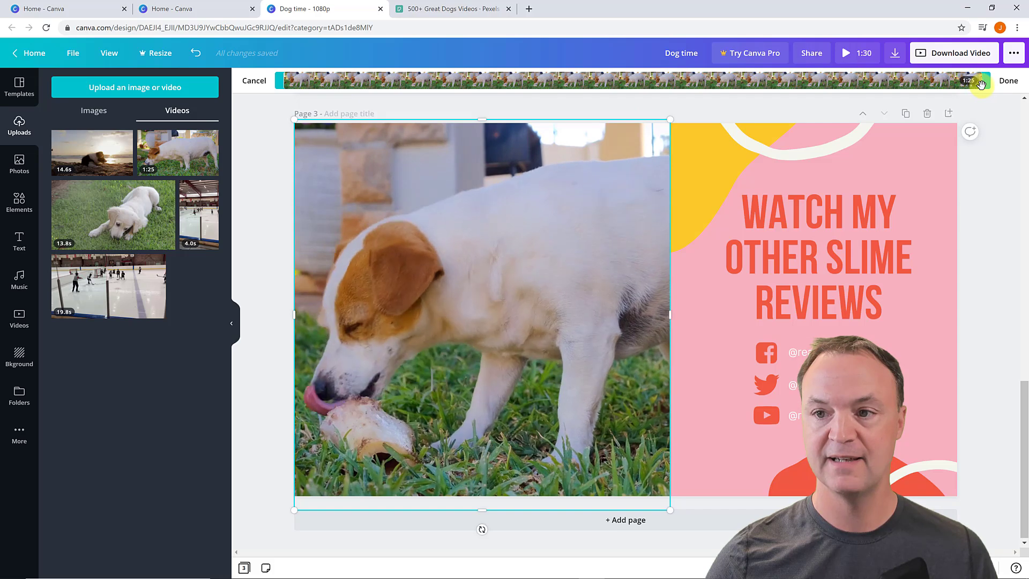
left_click_drag(982, 81, 321, 78)
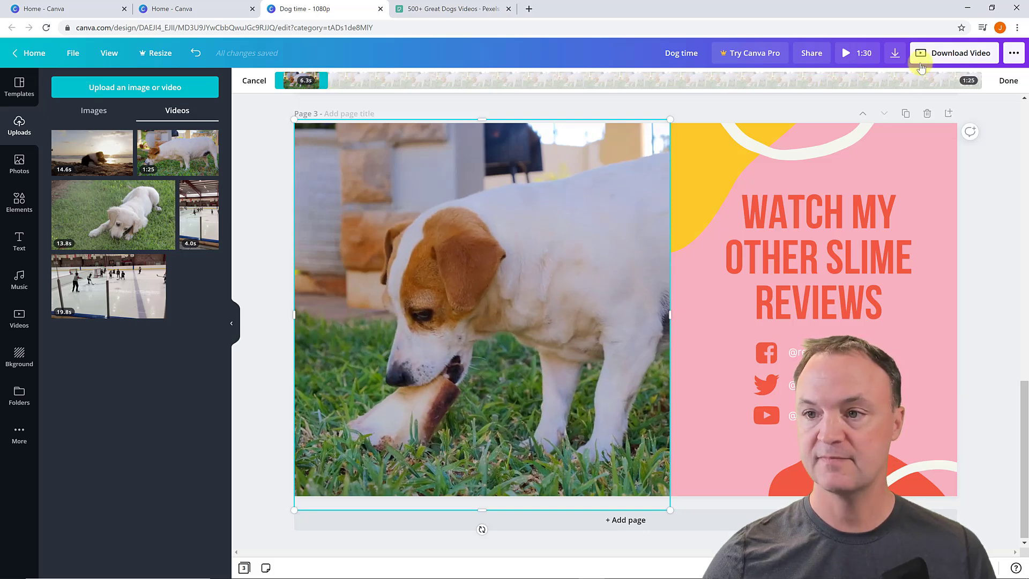
left_click(1007, 81)
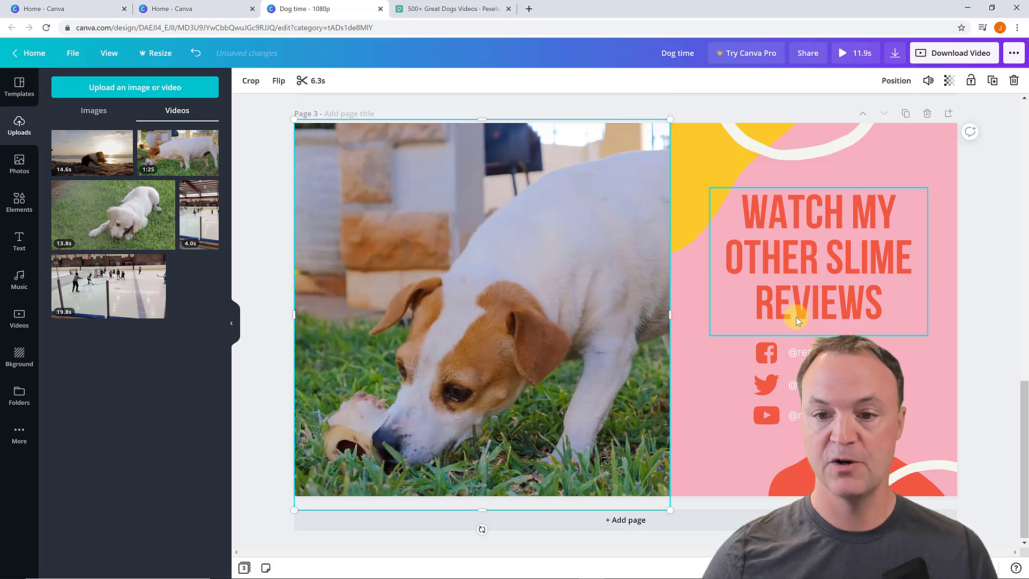
left_click(683, 346)
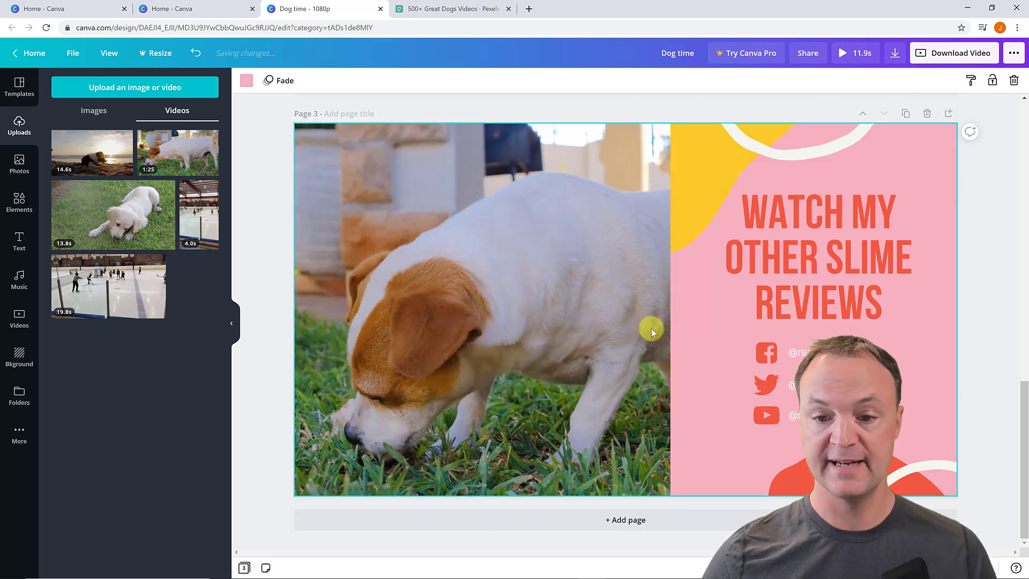
Make page 3's background light blue and close the full-screen preview afterward.
left_click(246, 80)
left_click(151, 323)
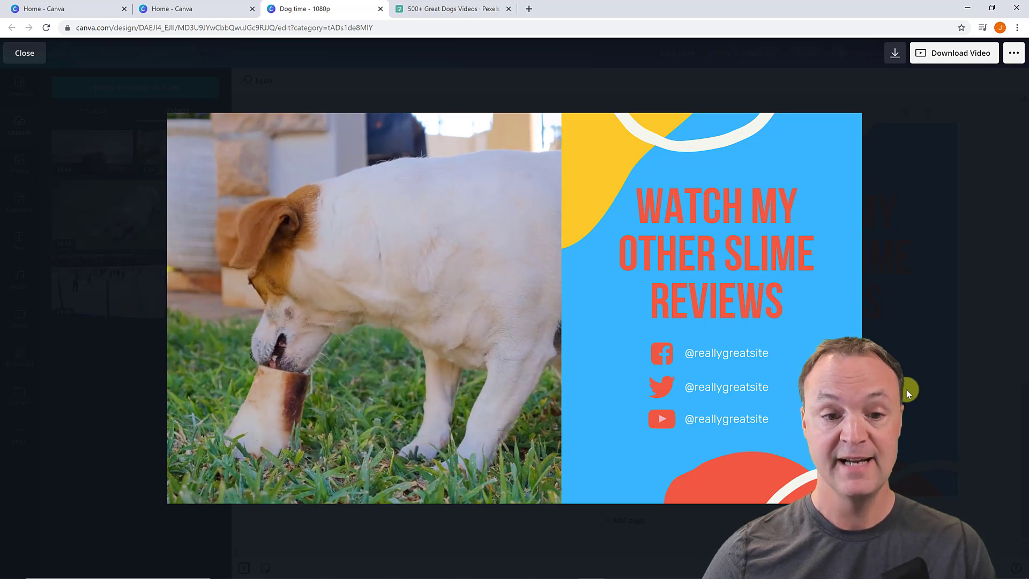
left_click(906, 390)
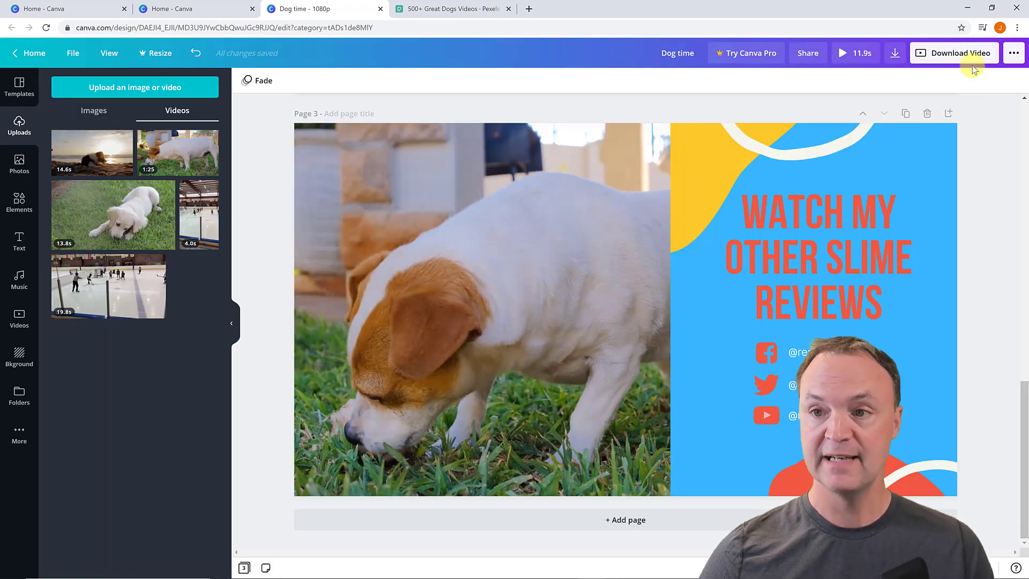
Look over the download options, then delete the Facebook icon from page 3.
left_click(953, 55)
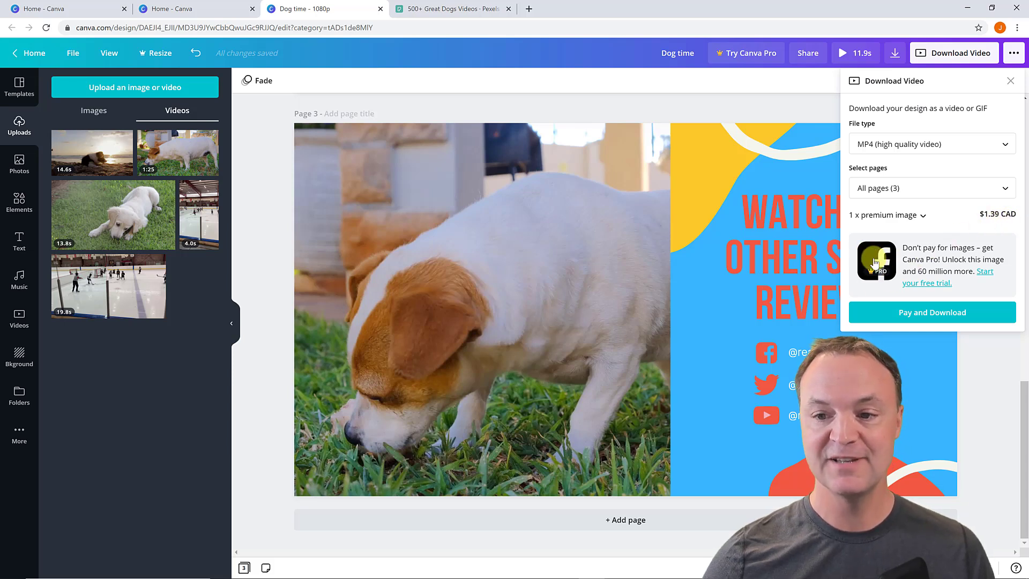
left_click(987, 366)
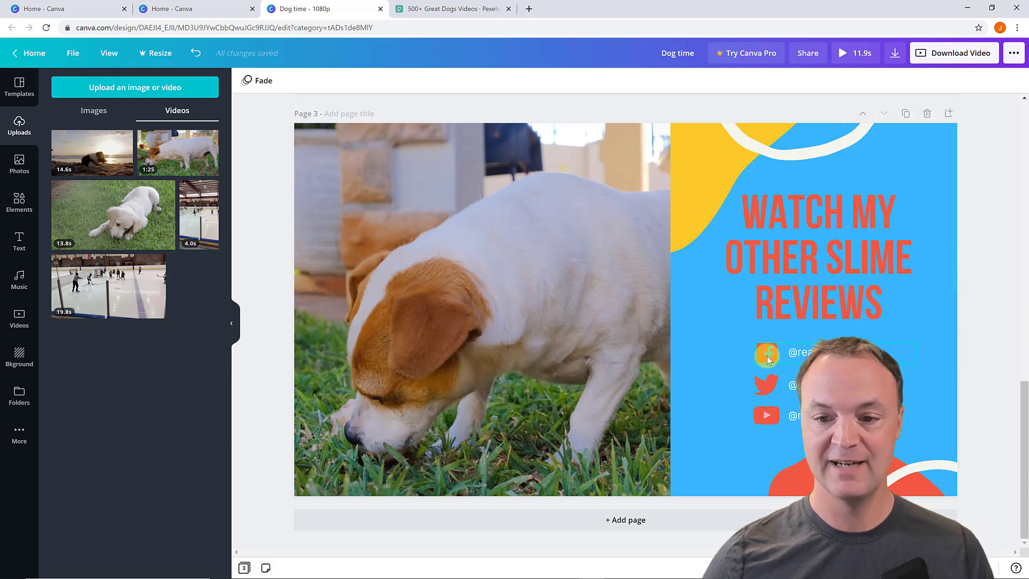
left_click(756, 349)
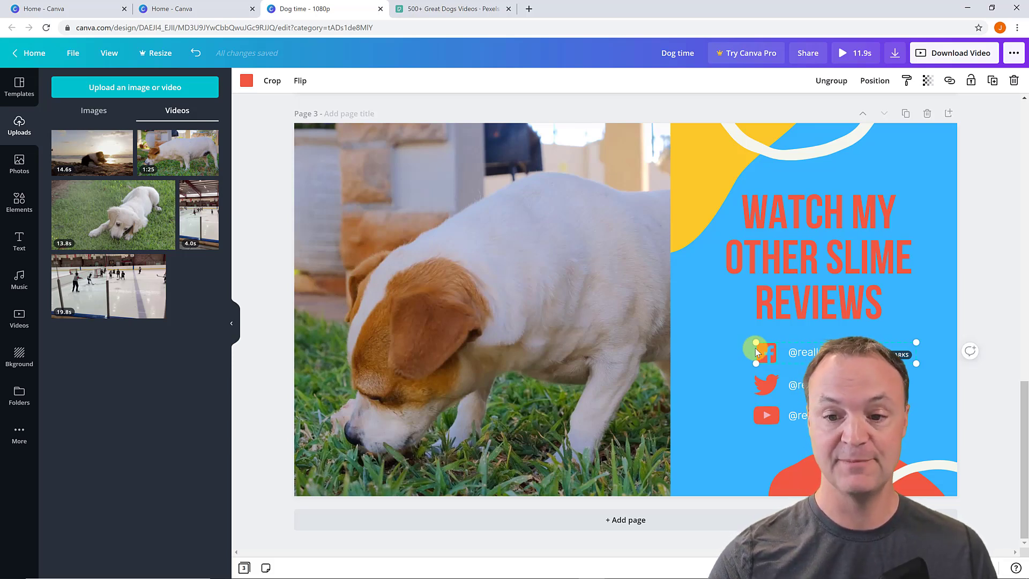
key("Delete")
left_click(988, 276)
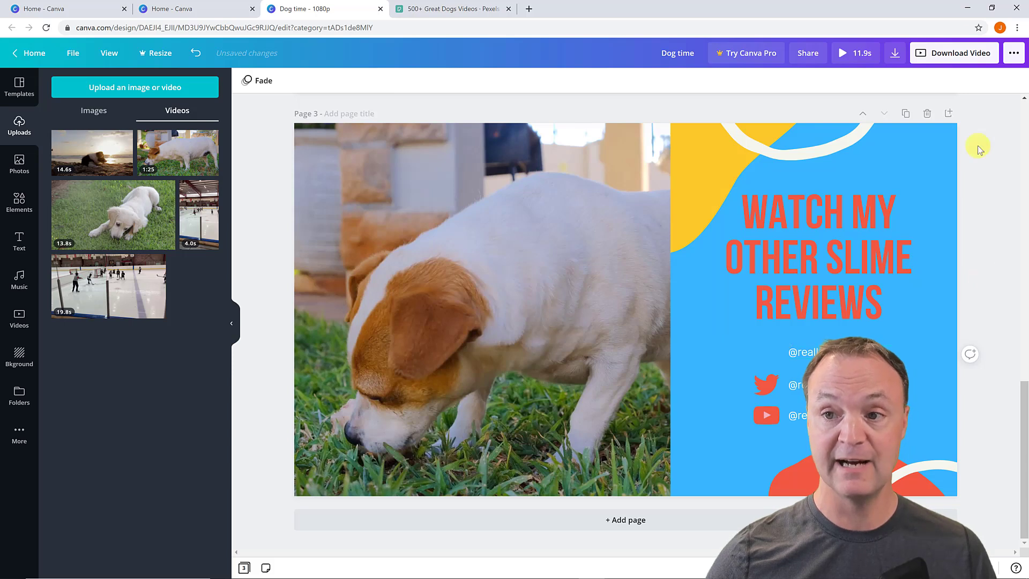
Download all three pages as a high-quality MP4 video.
left_click(955, 54)
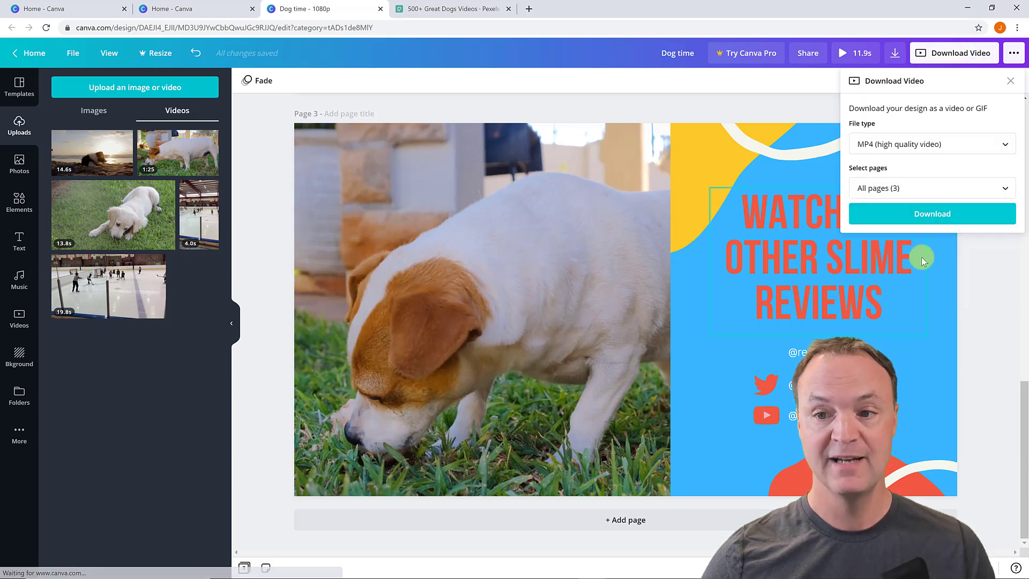
left_click(893, 190)
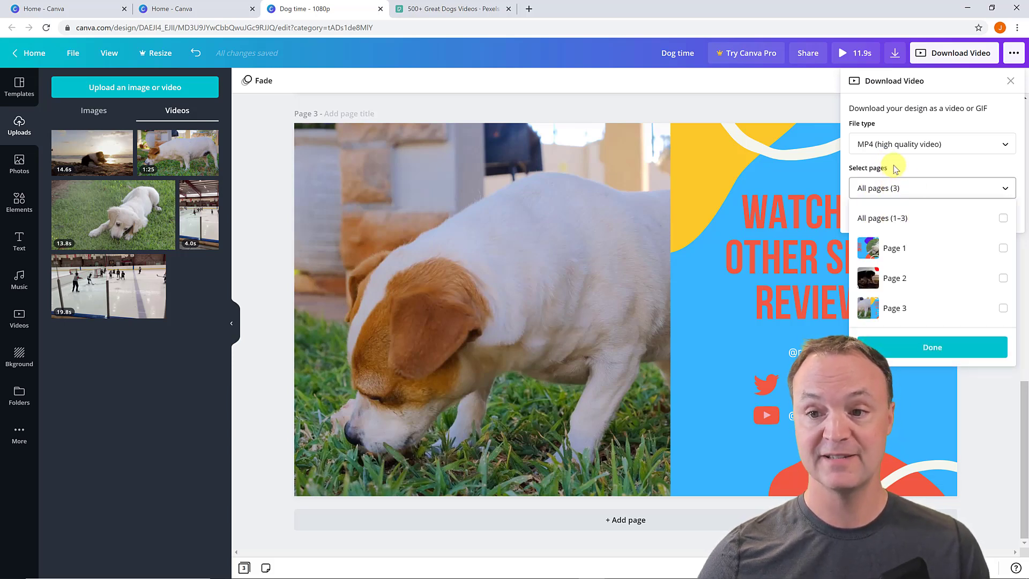
left_click(853, 168)
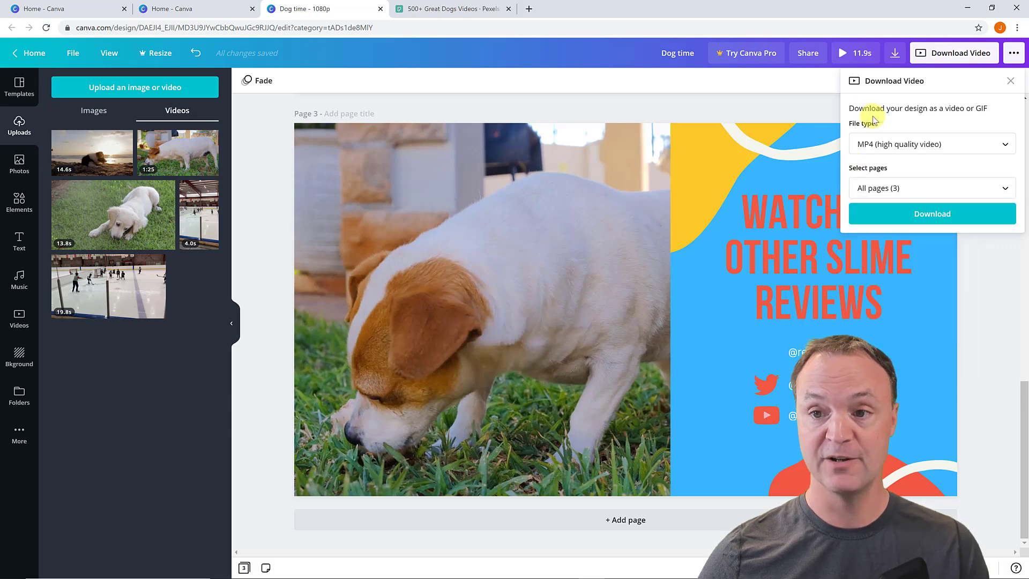
left_click(937, 213)
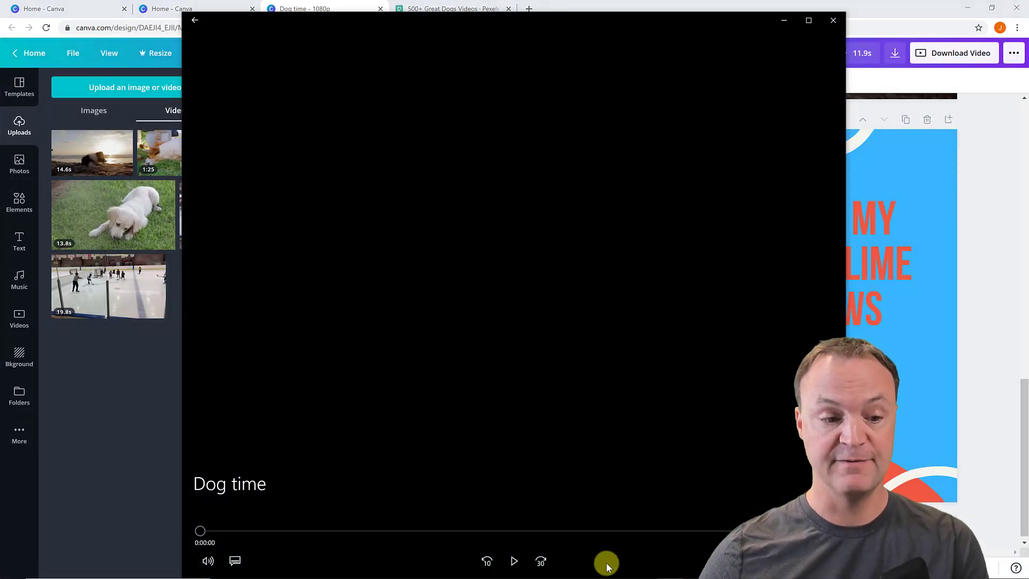
Play the Dog Time MP4 in Movies & TV and pause on the light blue final page.
left_click(515, 562)
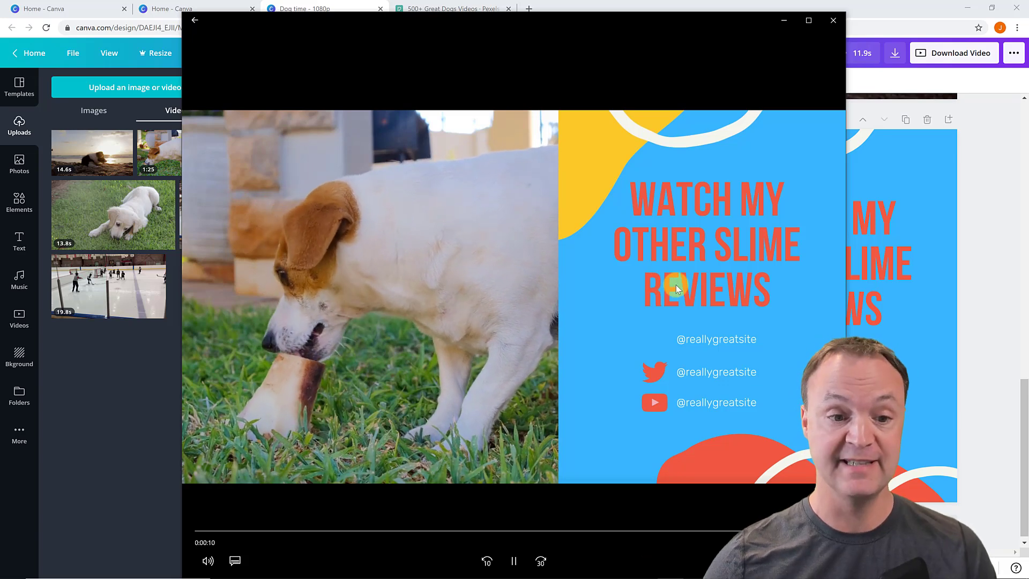
left_click(699, 308)
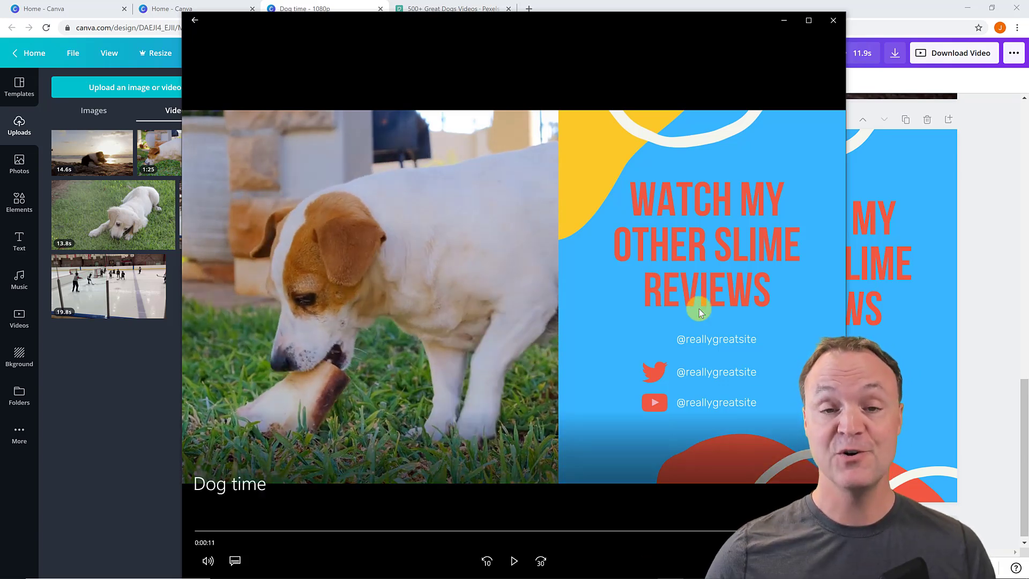